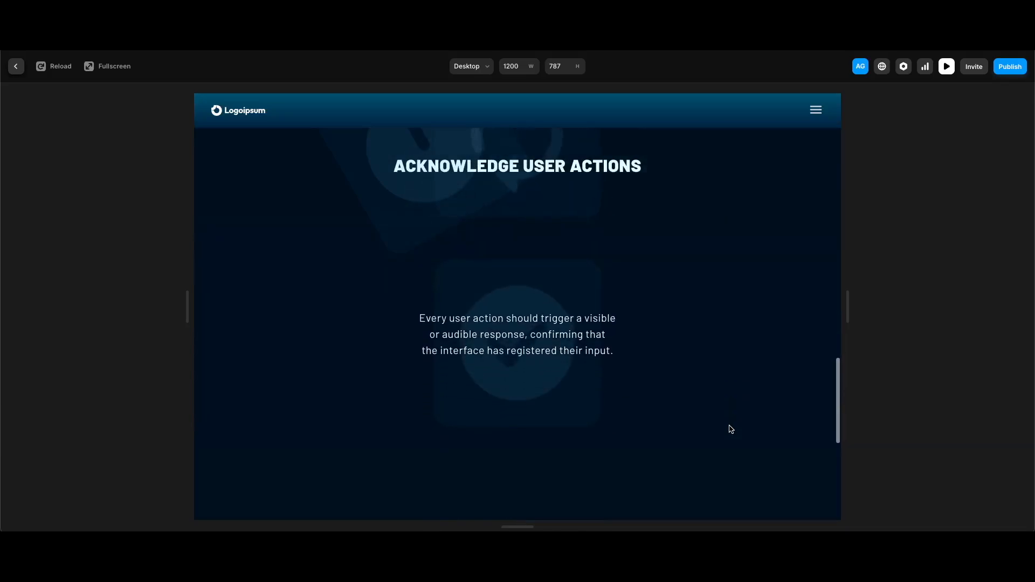
# Preview the finished page by scrolling through its sections, returning to the top from the footer, and watching the banner cards flip.
pyautogui.scroll(5, 730, 429)
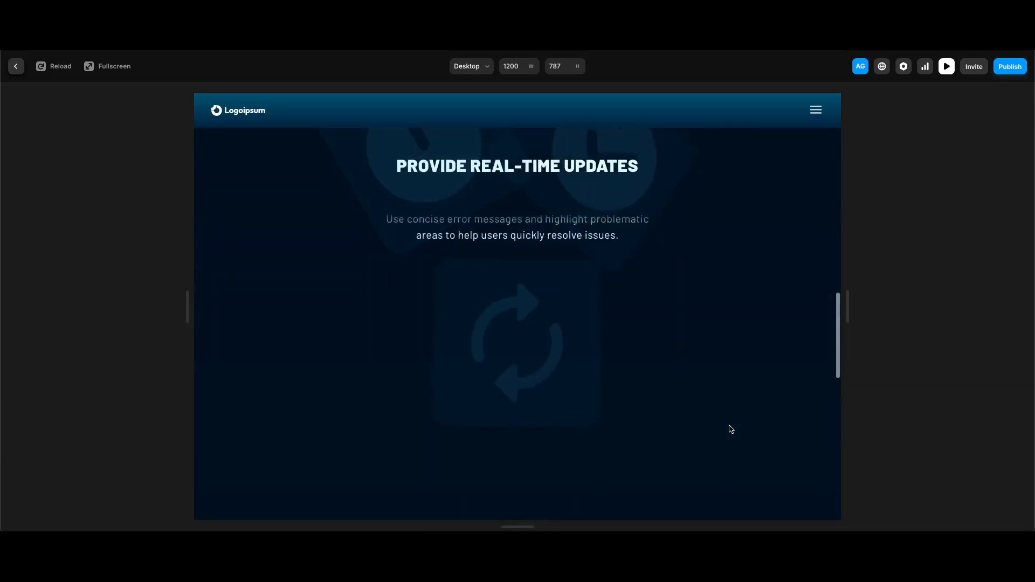
pyautogui.scroll(-3, 730, 429)
pyautogui.scroll(-4, 731, 429)
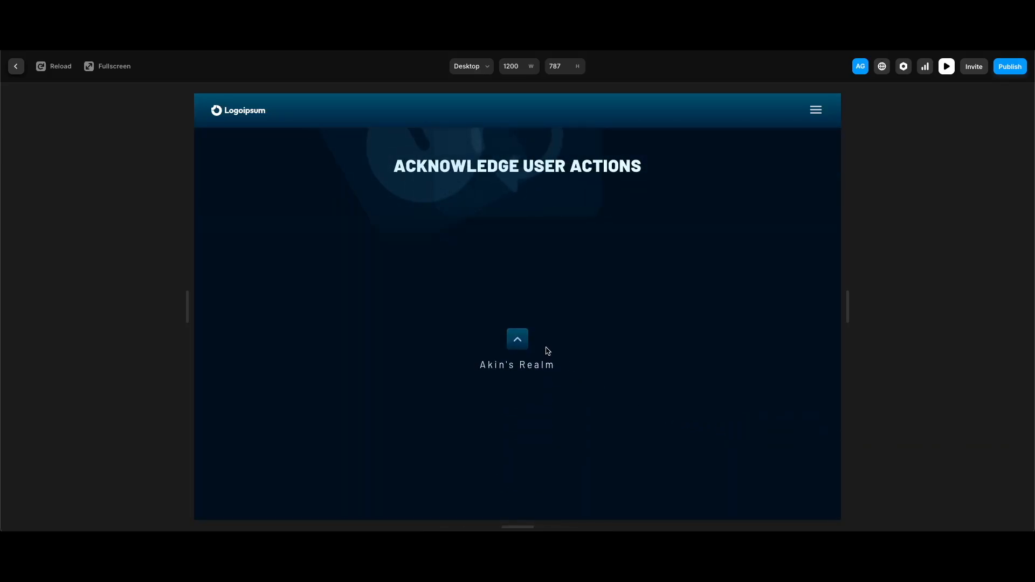
pyautogui.click(518, 339)
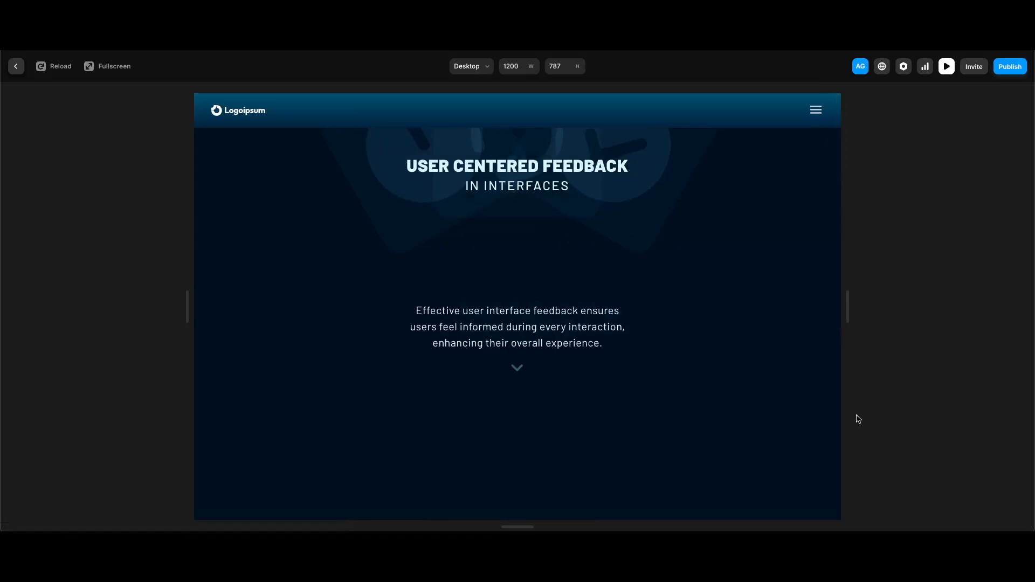
pyautogui.scroll(-2, 723, 433)
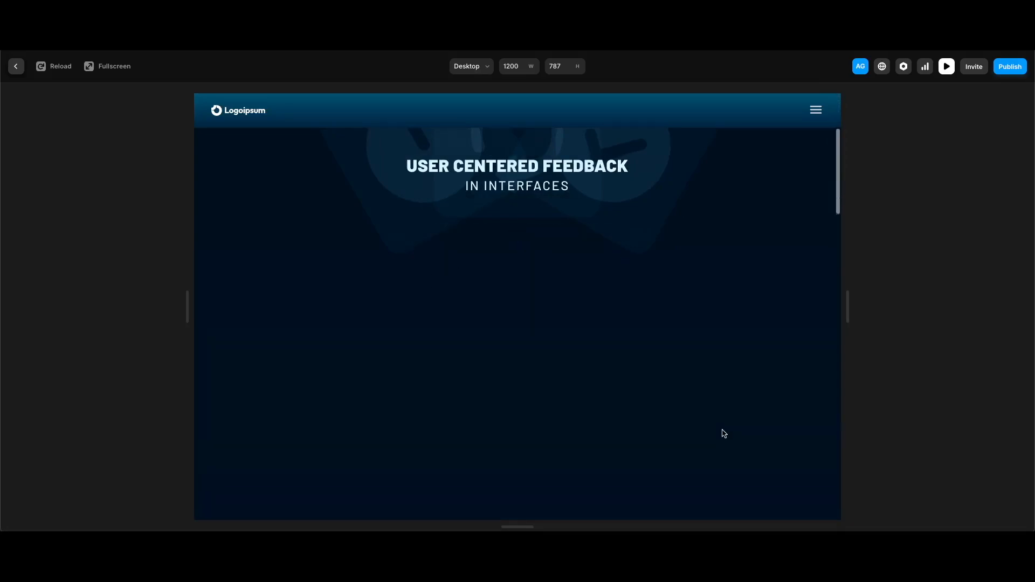
pyautogui.scroll(-2, 723, 432)
pyautogui.scroll(-4, 723, 433)
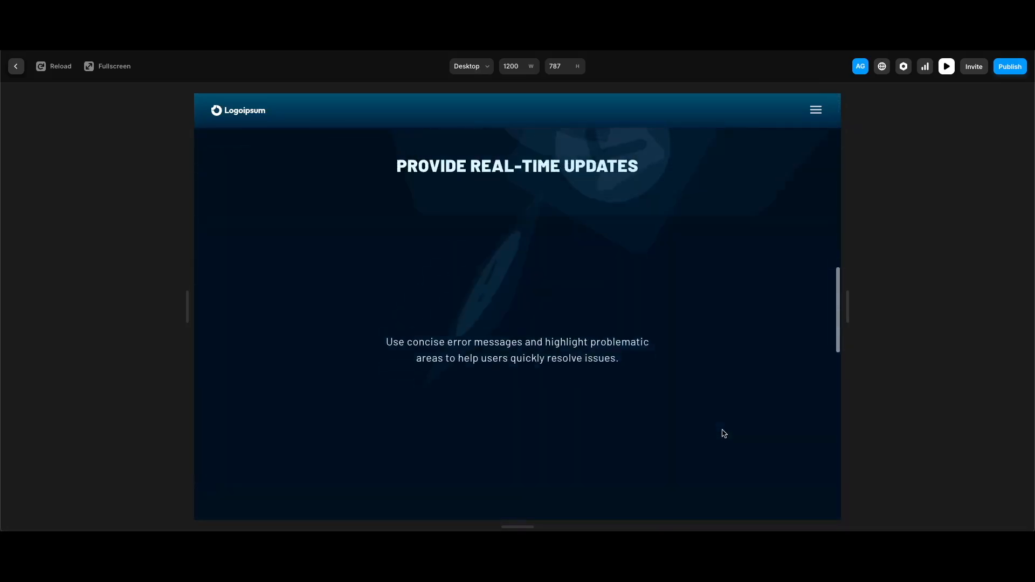
pyautogui.scroll(-2, 723, 433)
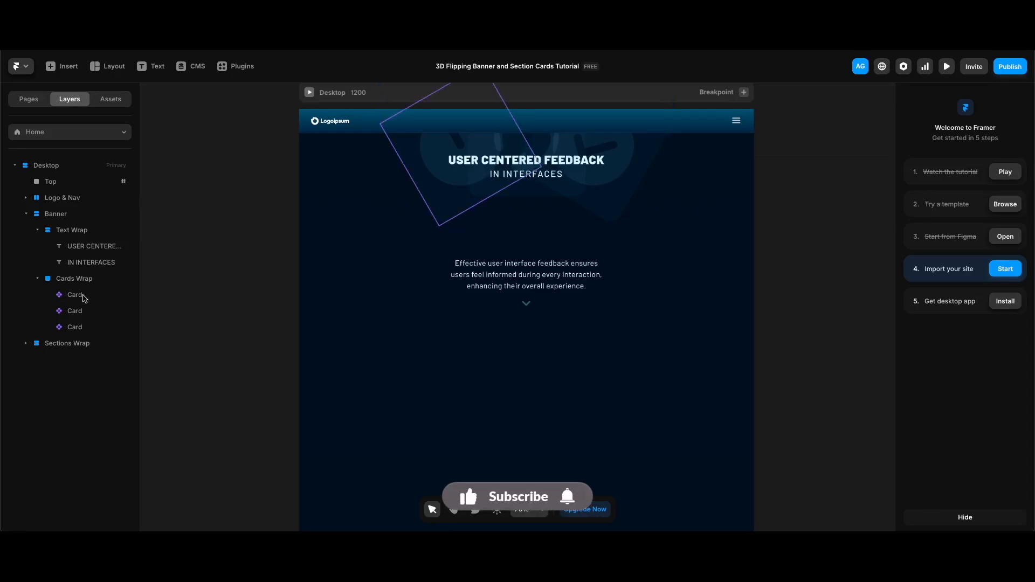
# Open the Card component to examine its frame and Material icon settings, and return to the Home page.
pyautogui.click(83, 298)
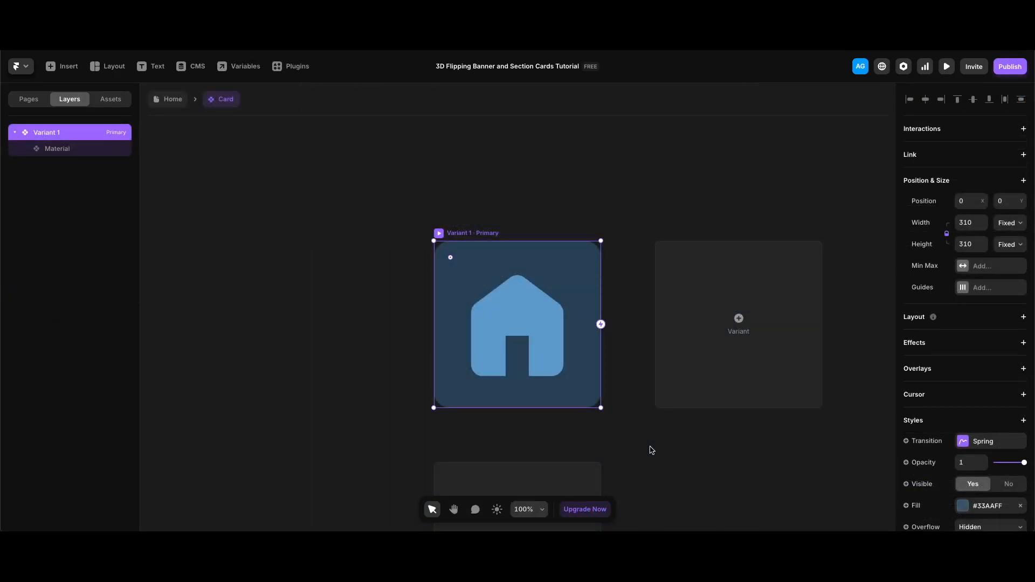
pyautogui.press('Return')
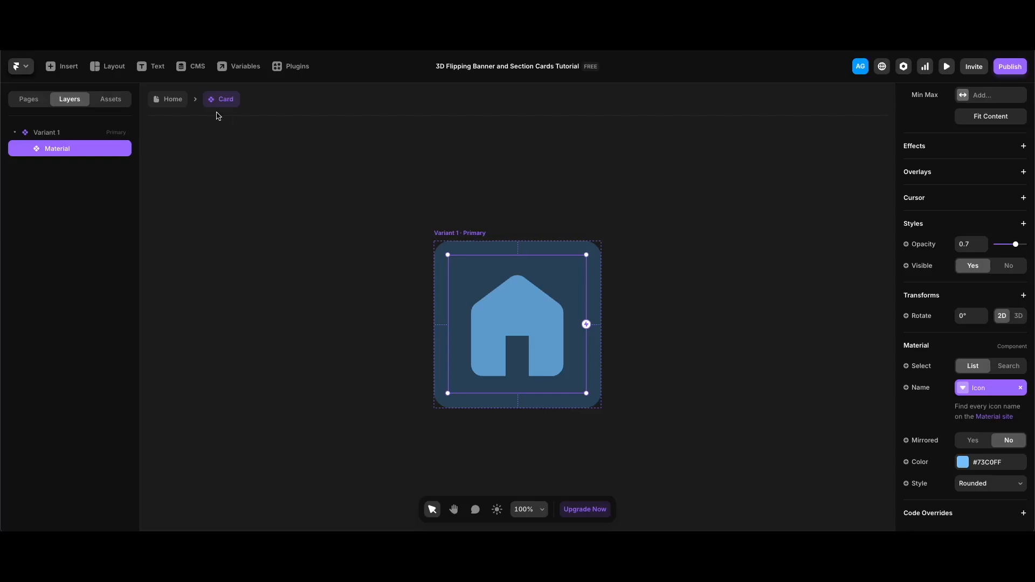
pyautogui.click(172, 101)
pyautogui.click(814, 290)
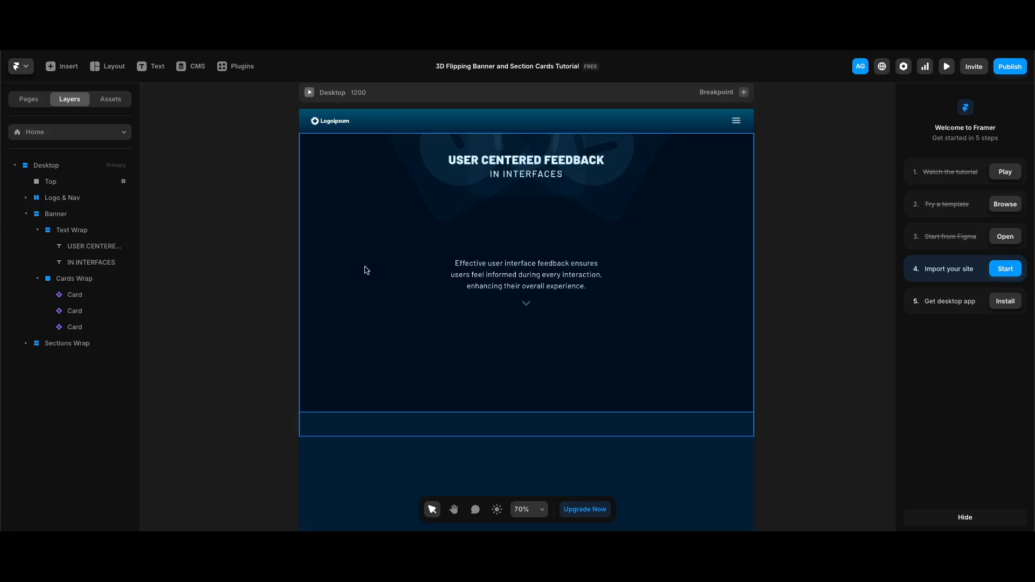
# Examine the position, size and layout settings of the Banner and Sections Wrap frames.
pyautogui.click(325, 242)
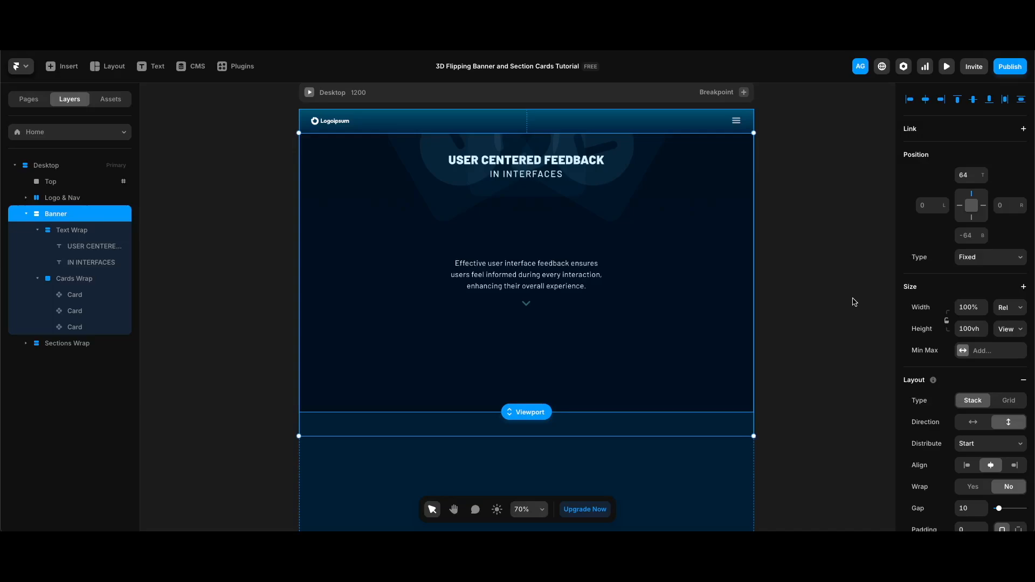
pyautogui.click(75, 347)
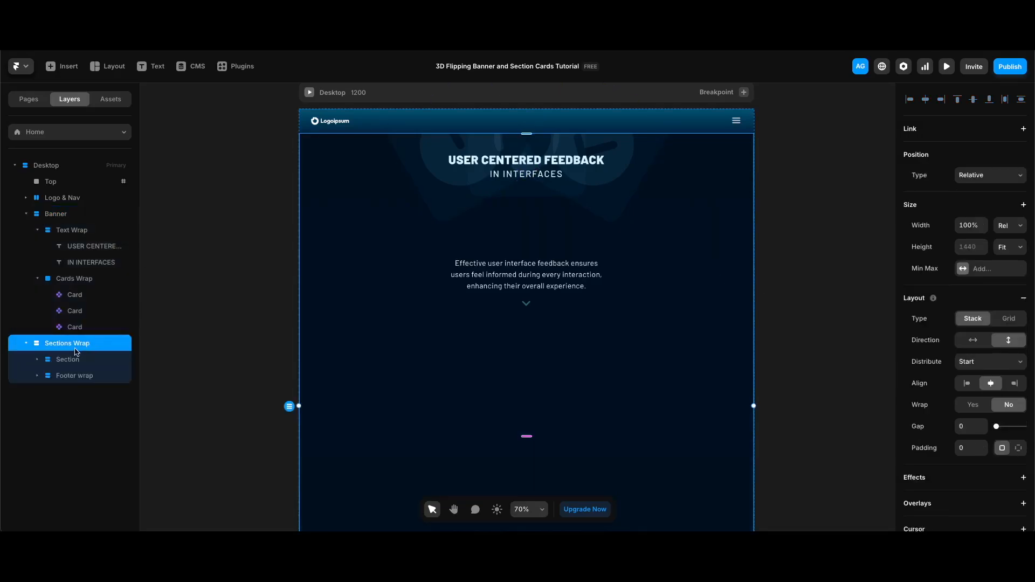
pyautogui.click(203, 377)
# Examine the Footer wrap's size, layout and linear gradient fill settings.
pyautogui.scroll(-1, 808, 309)
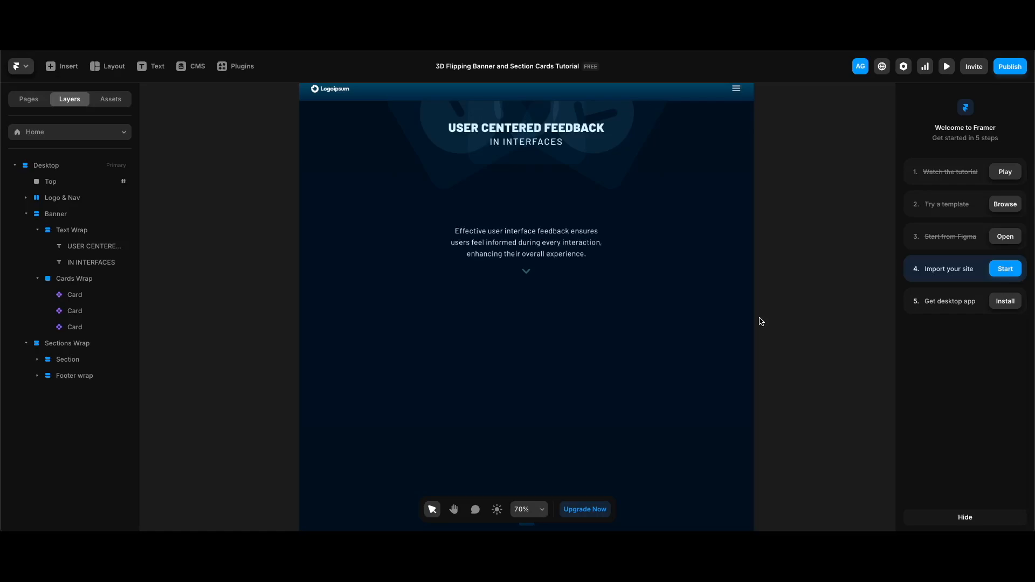
pyautogui.scroll(-5, 760, 321)
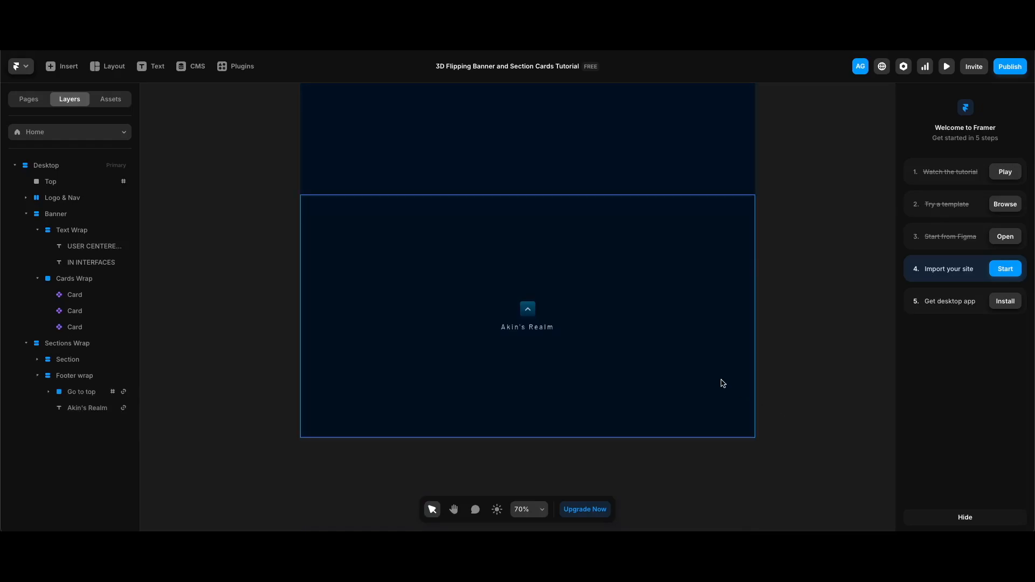
pyautogui.click(722, 382)
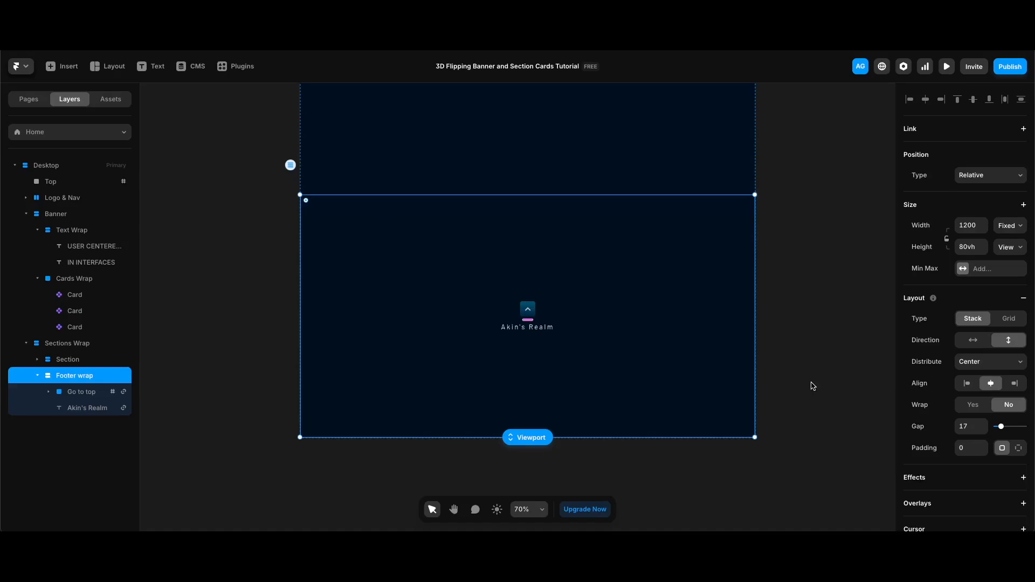
pyautogui.scroll(-6, 1002, 432)
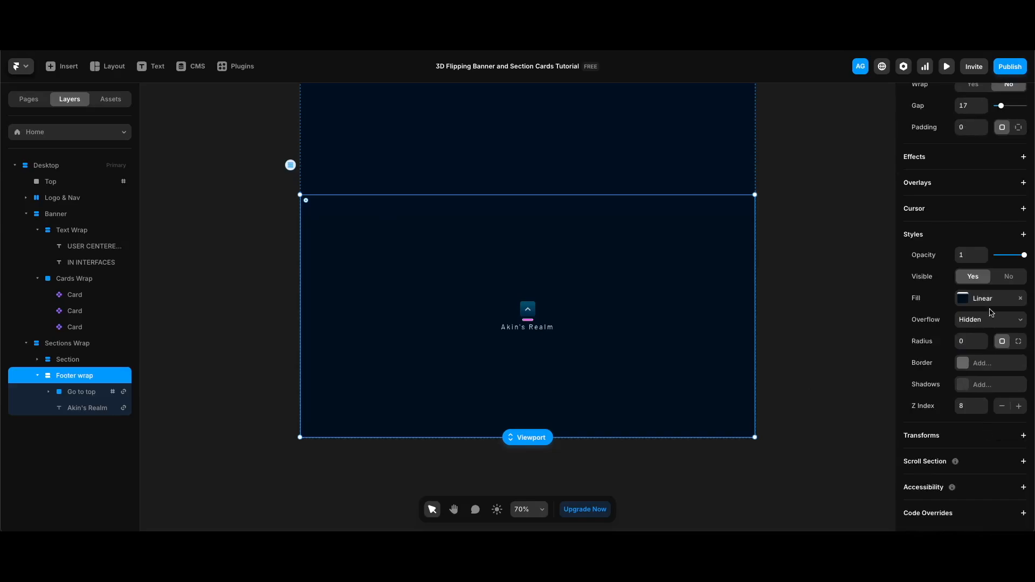
pyautogui.click(992, 299)
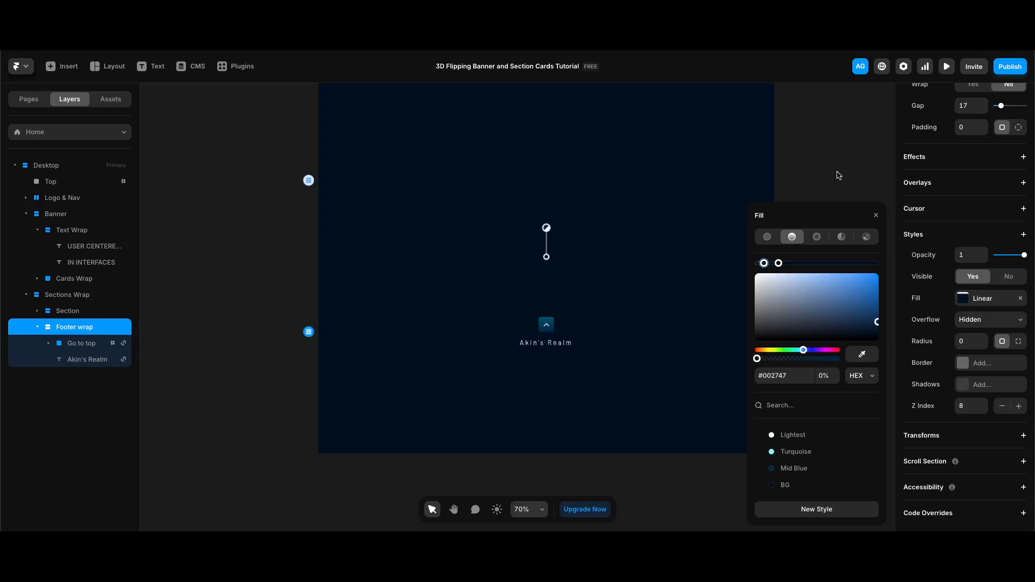
pyautogui.click(812, 361)
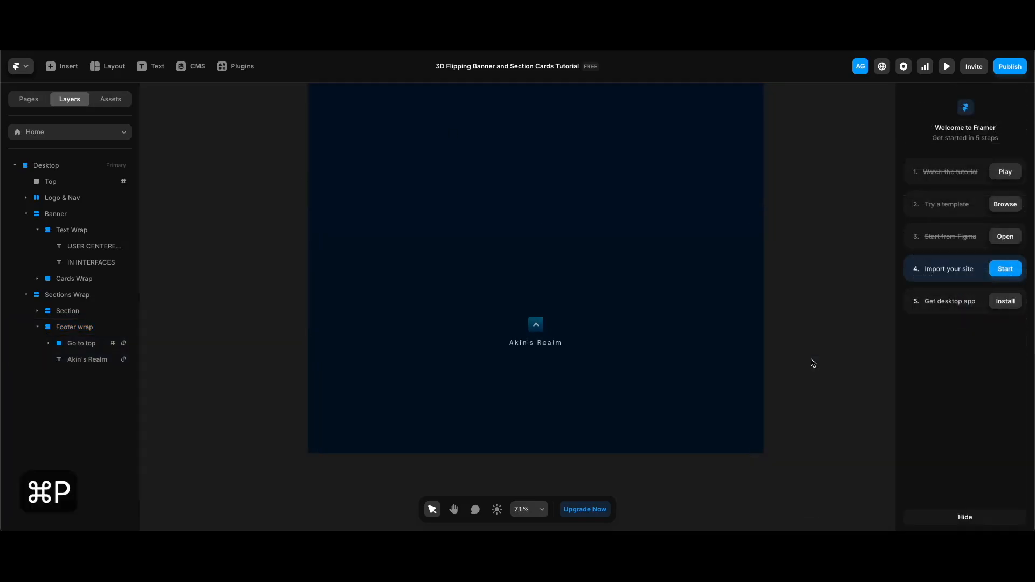
# Preview the page and scroll to the end to check how the footer gradient covers the banner.
pyautogui.press('super+p')
pyautogui.scroll(-10, 719, 381)
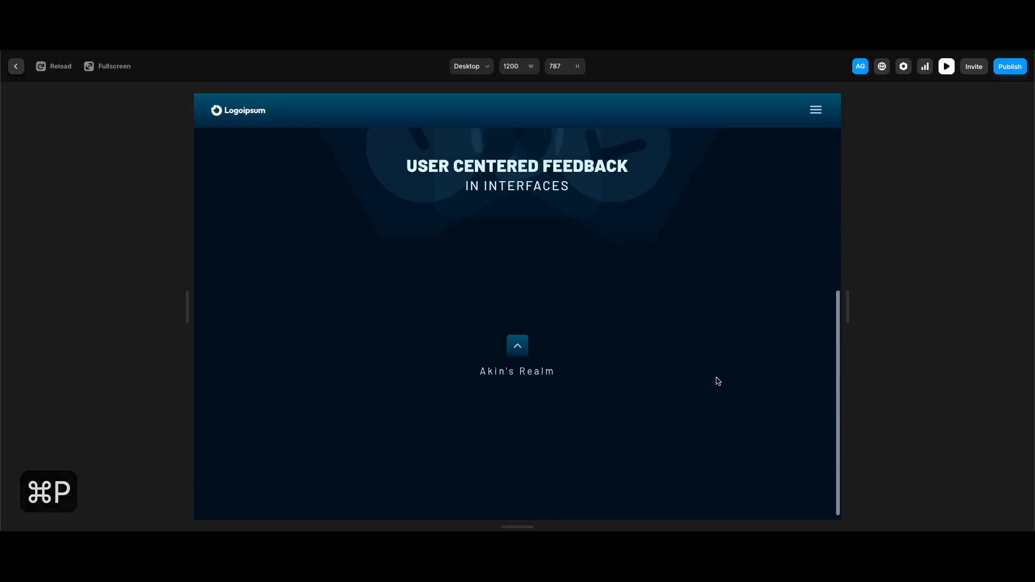
pyautogui.scroll(3, 718, 380)
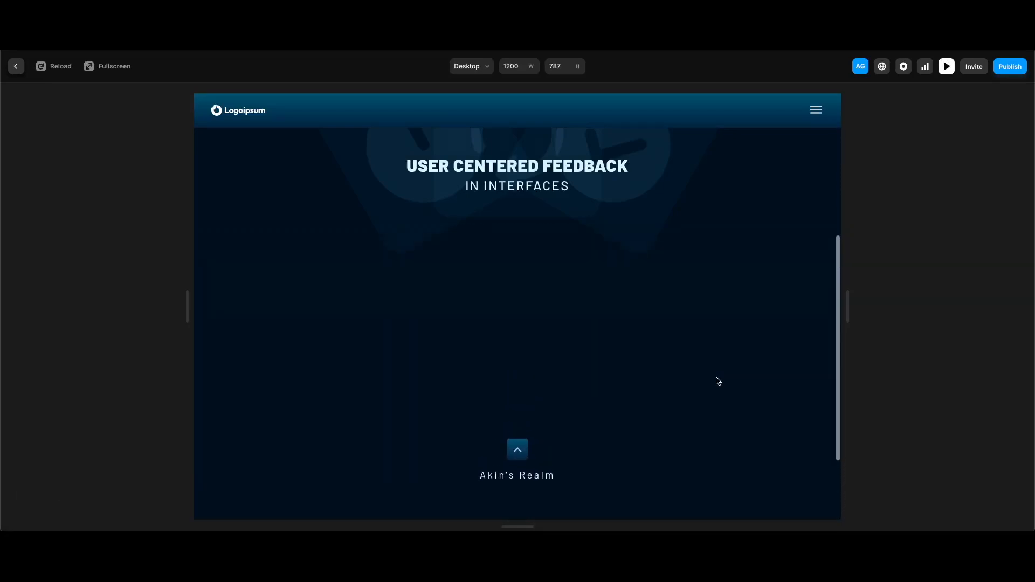
pyautogui.scroll(-3, 718, 380)
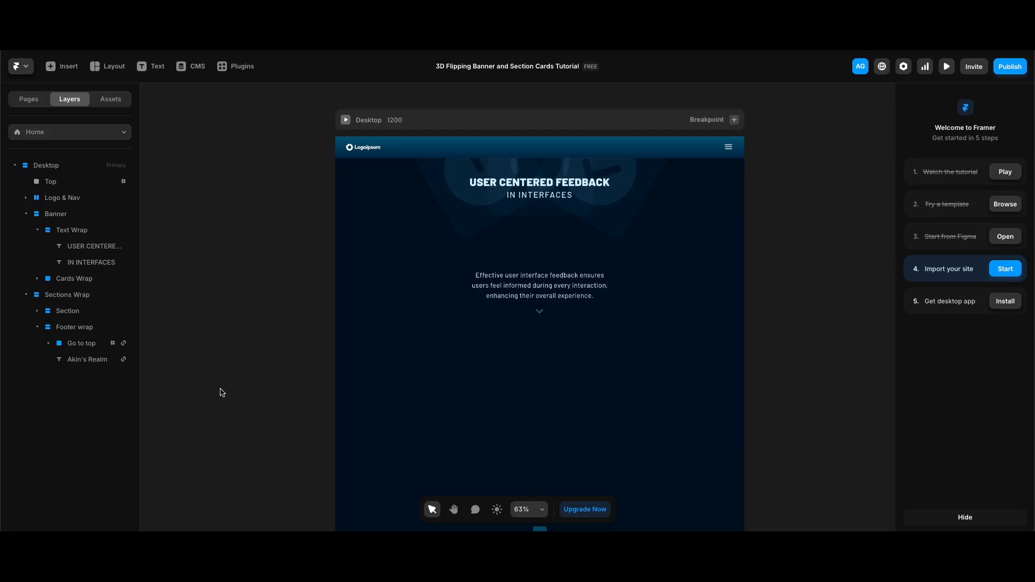
# Convert the Banner frame into a component named Banner and add a second variant to it.
pyautogui.click(70, 215)
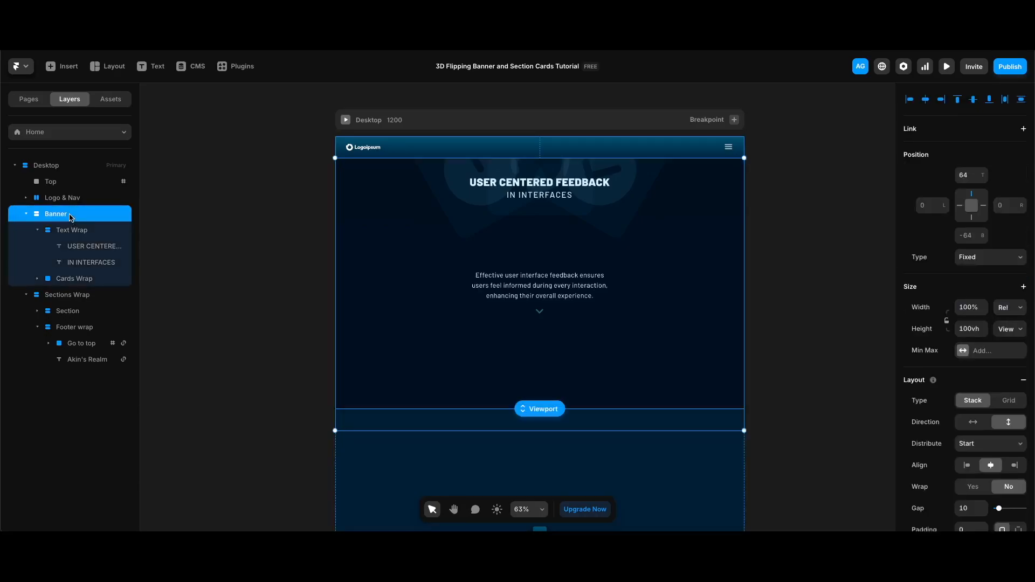
pyautogui.rightClick(70, 217)
pyautogui.click(102, 231)
pyautogui.click(556, 332)
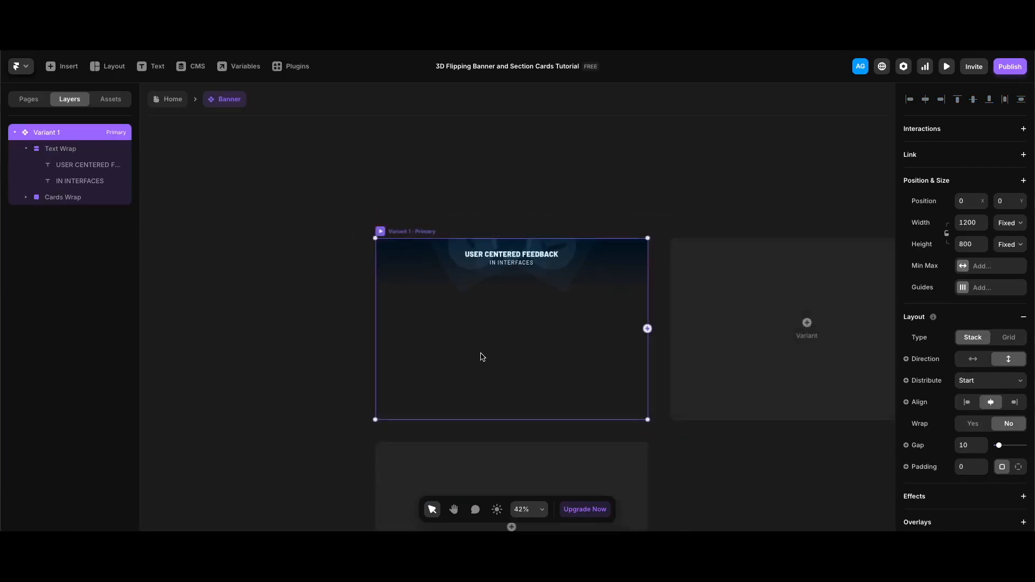
pyautogui.hscroll(3, 483, 357)
pyautogui.click(625, 362)
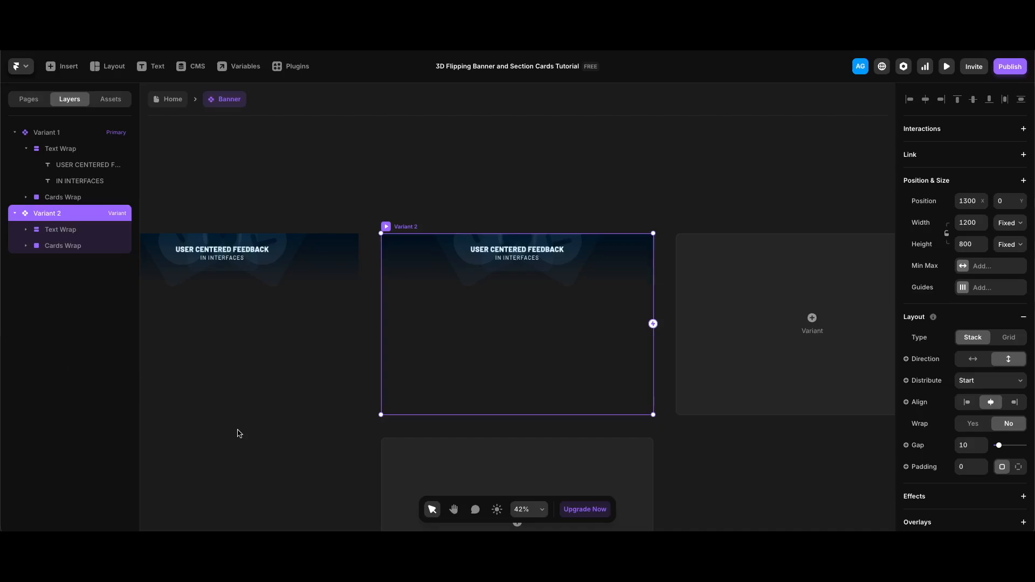
# Replace the main heading text in Variant 2 with "COMMUNICATE ERRORS CLEARLY".
pyautogui.click(26, 230)
pyautogui.click(91, 245)
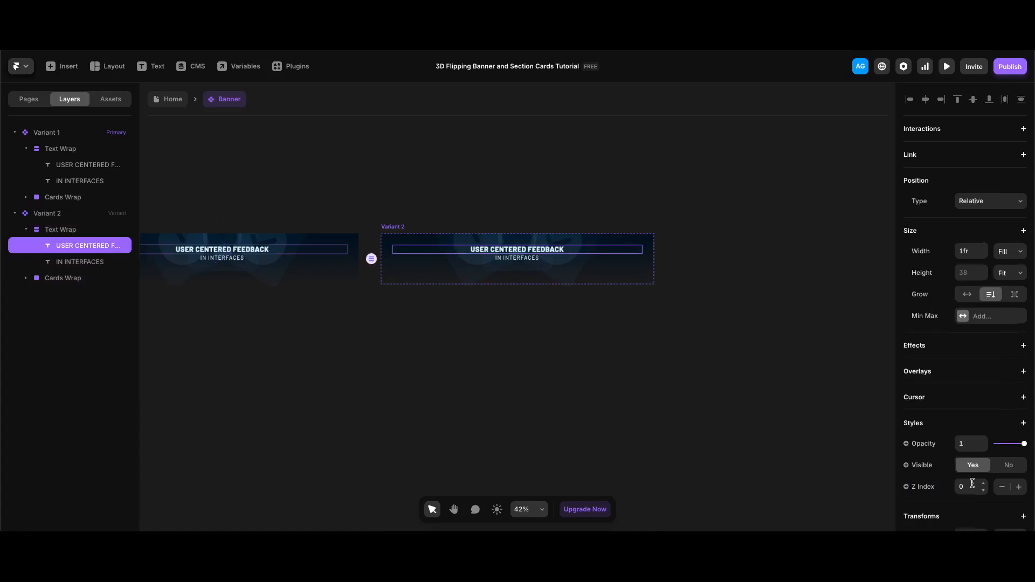
pyautogui.scroll(-6, 973, 481)
pyautogui.click(984, 260)
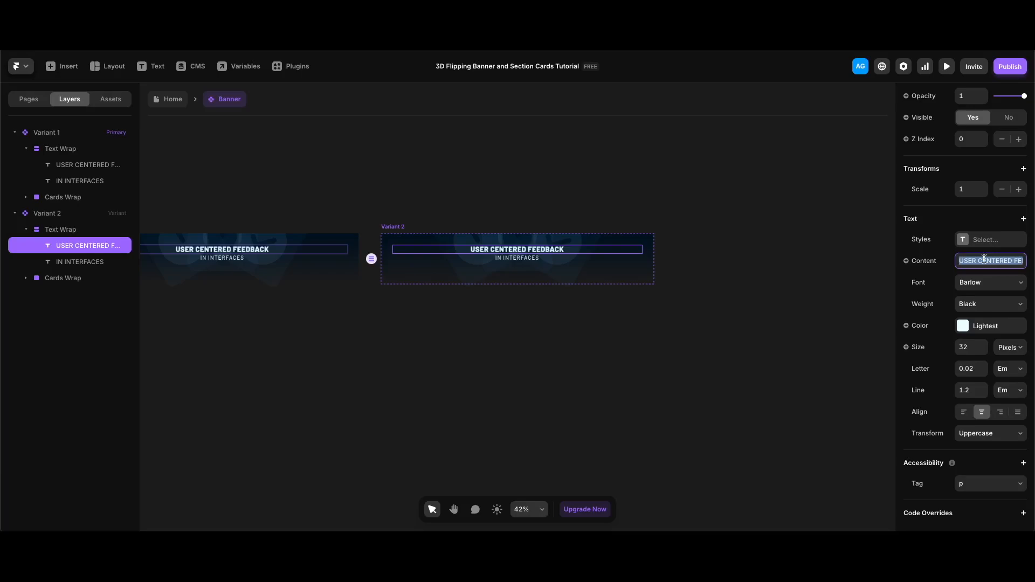
pyautogui.press('super+v')
pyautogui.press('Return')
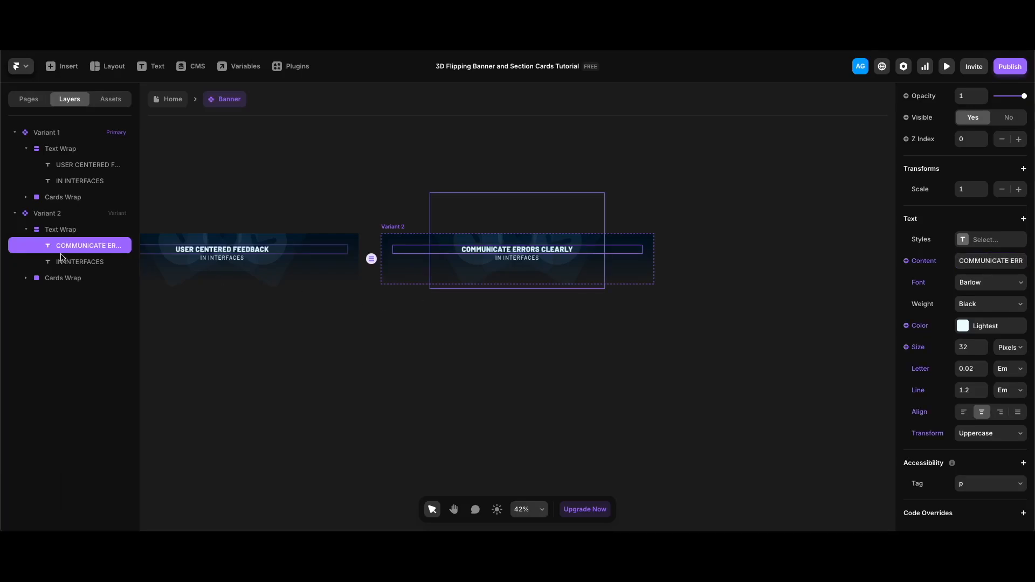
# Remove the "IN INTERFACES" subtitle from Variant 2 so it is hidden in that variant.
pyautogui.click(70, 261)
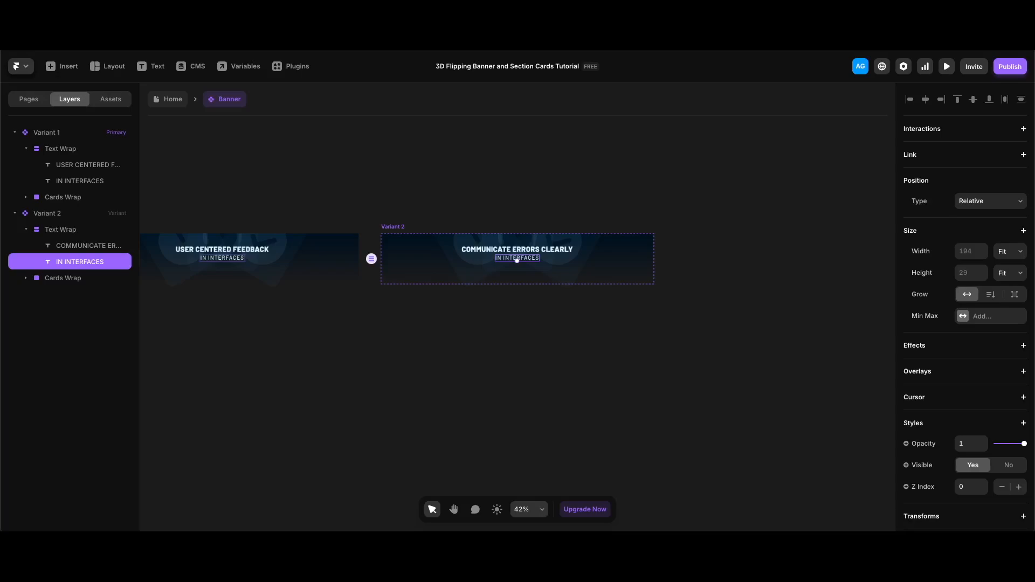
pyautogui.press('BackSpace')
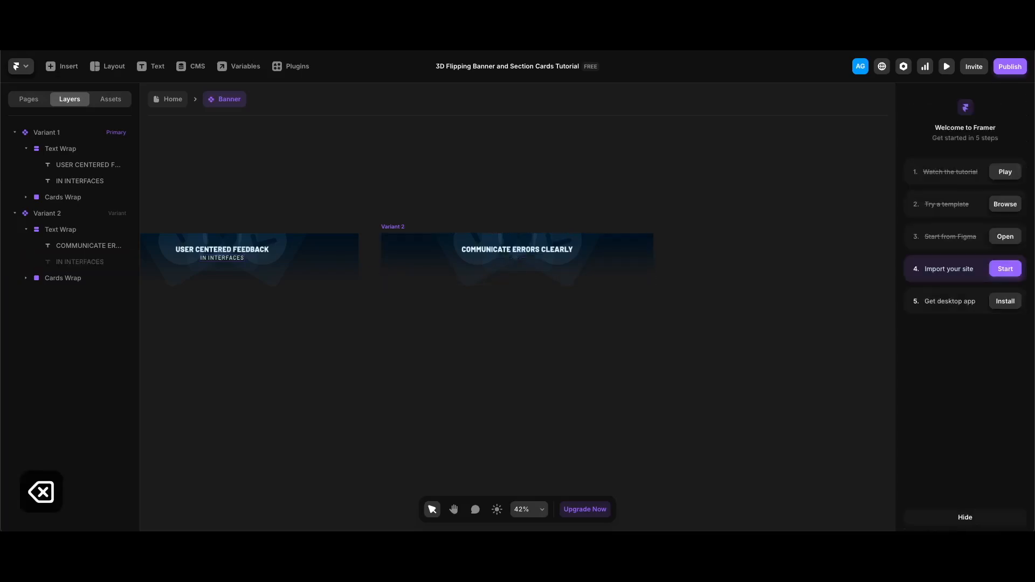
pyautogui.click(95, 267)
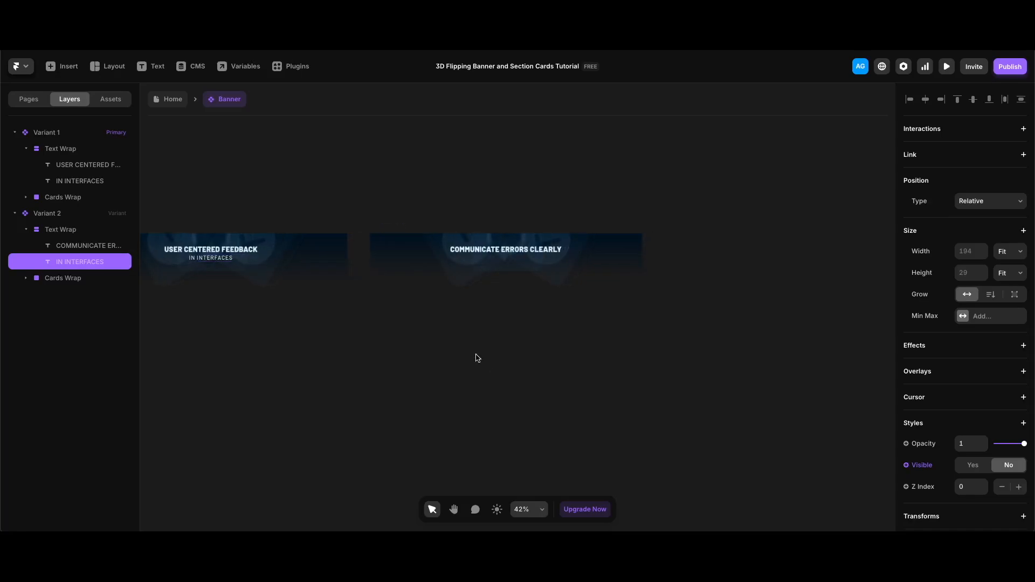
# Duplicate Variant 2 and rename the original variant as Variant 2-2.
pyautogui.click(385, 227)
pyautogui.press('super+d')
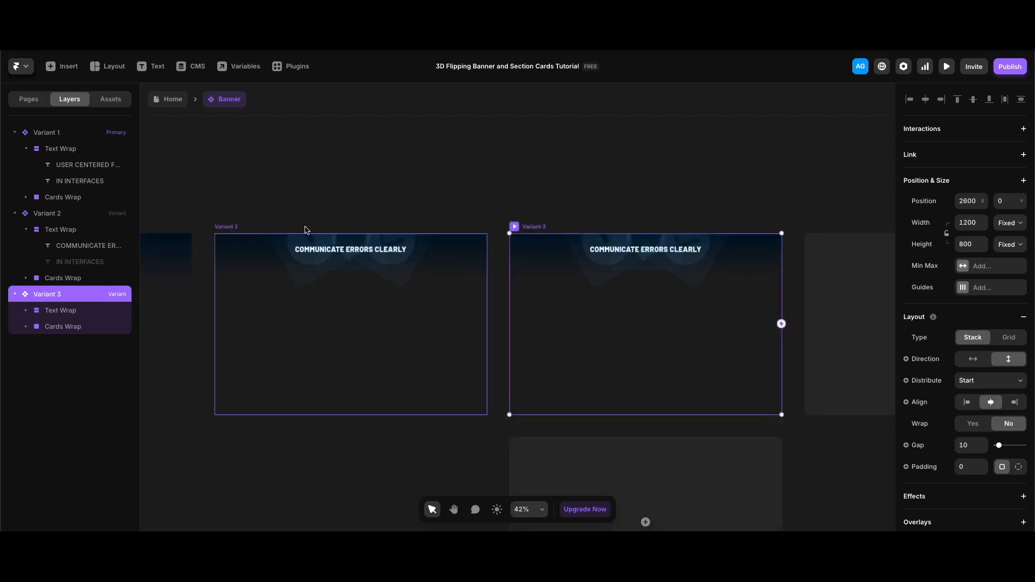
pyautogui.click(46, 214)
pyautogui.doubleClick(45, 213)
pyautogui.click(62, 213)
pyautogui.write('-2')
# Rename the duplicated variant as Variant 2.
pyautogui.doubleClick(68, 294)
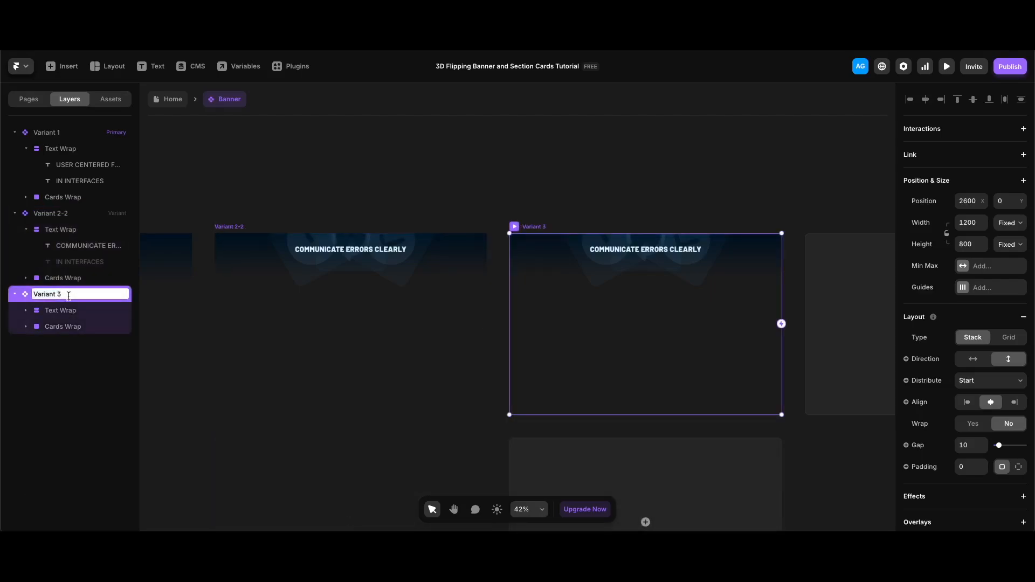
pyautogui.press('BackSpace')
pyautogui.write('2')
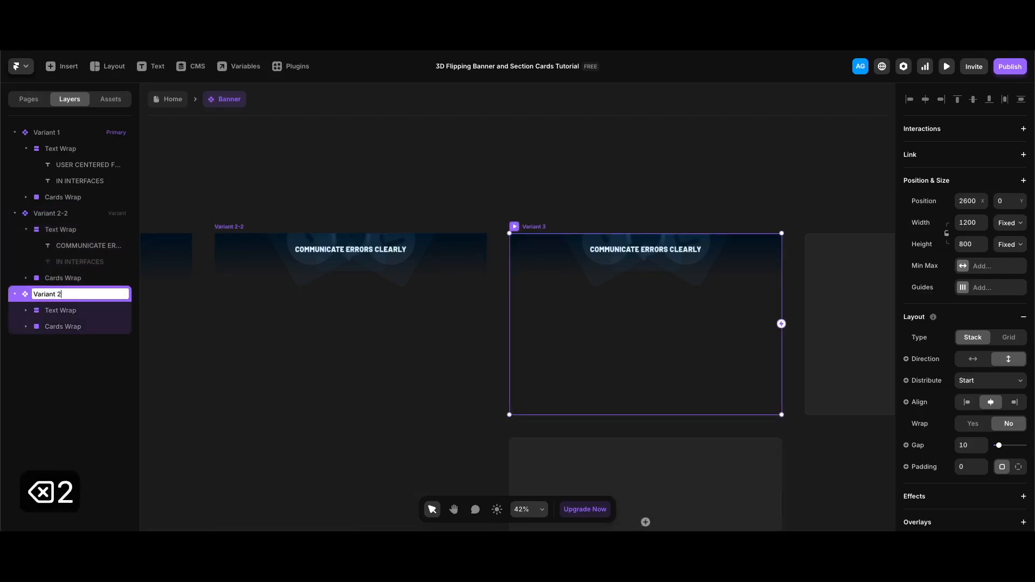
pyautogui.press('Return')
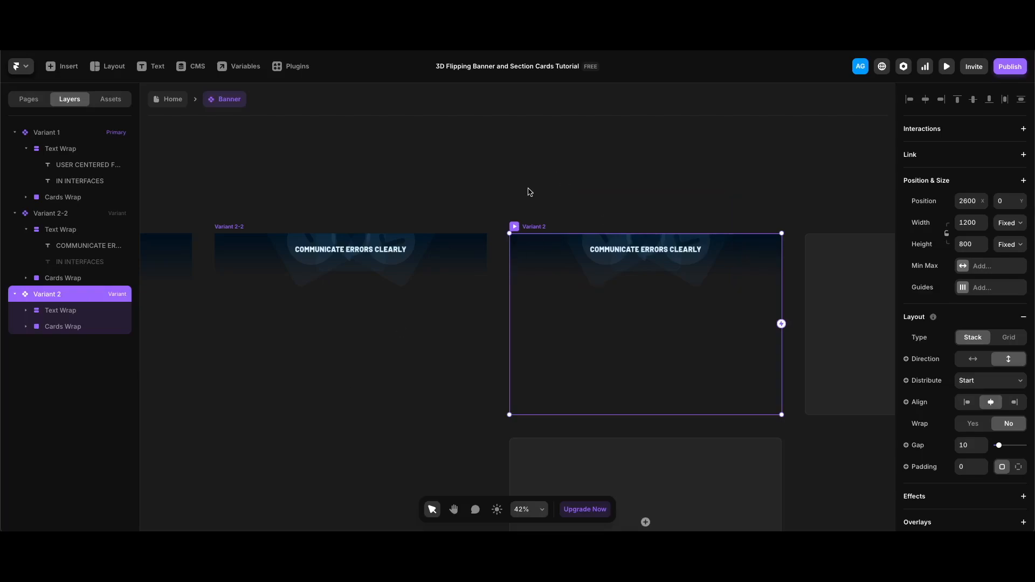
# Move Variant 2 directly above Variant 2-2, to position X 1300, Y -1012.
pyautogui.click(533, 207)
pyautogui.scroll(-3, 536, 214)
pyautogui.moveTo(528, 212); pyautogui.dragTo(345, 153)
pyautogui.click(670, 388)
pyautogui.click(364, 152)
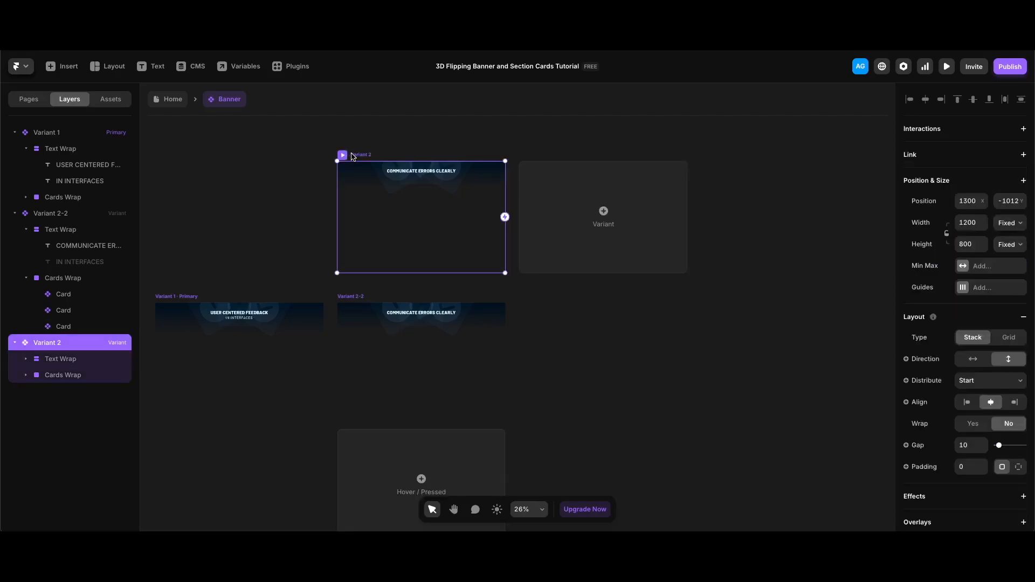
# Resize the first card inside Variant 2's Cards Wrap to 800 × 800.
pyautogui.click(26, 374)
pyautogui.click(83, 395)
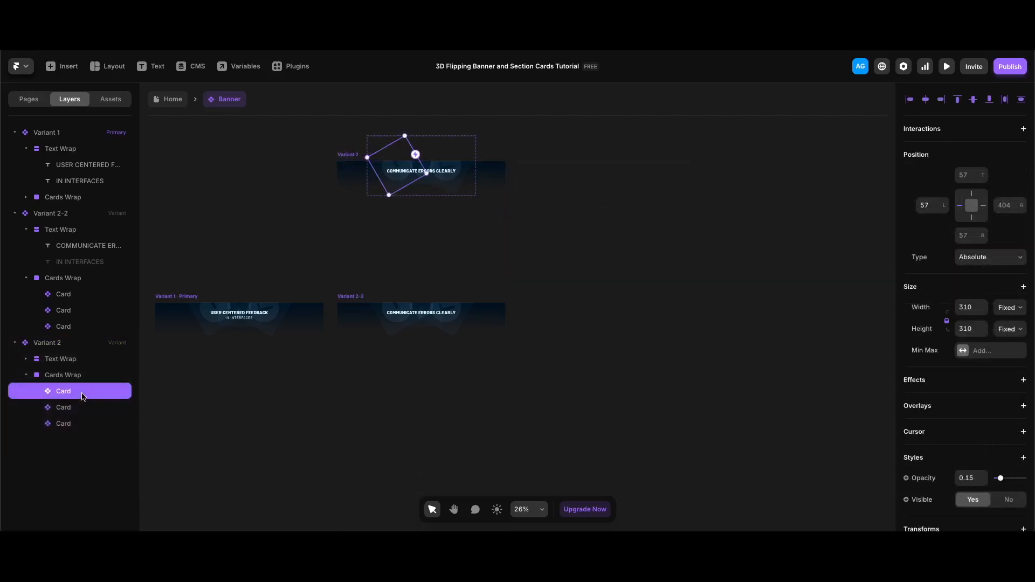
pyautogui.click(975, 305)
pyautogui.write('800')
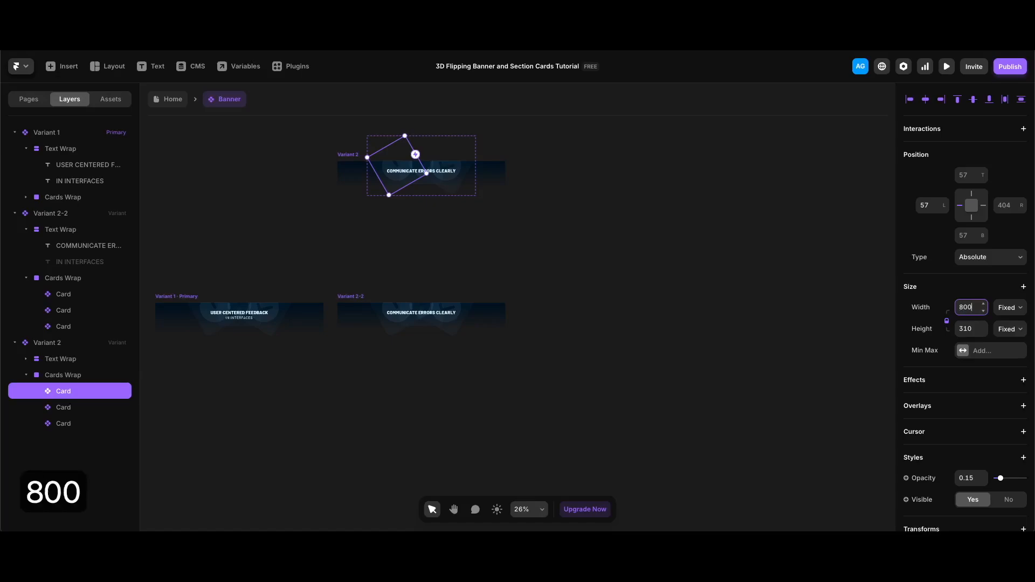
pyautogui.press('Return')
# Set the enlarged card's opacity to 0.05 and its 3D X rotation to 90.
pyautogui.scroll(-2, 967, 416)
pyautogui.click(974, 392)
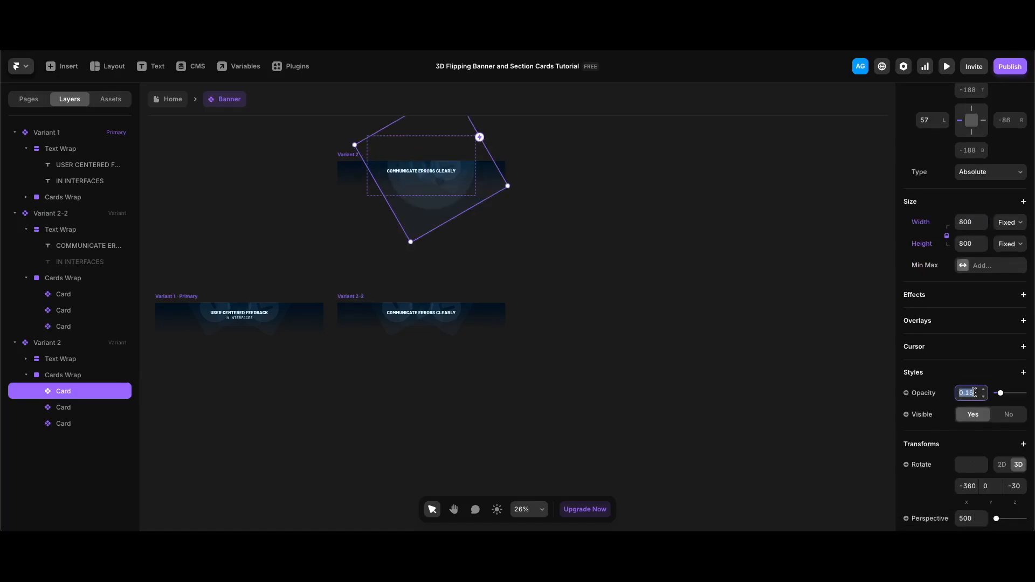
pyautogui.write('0.05')
pyautogui.press('Return')
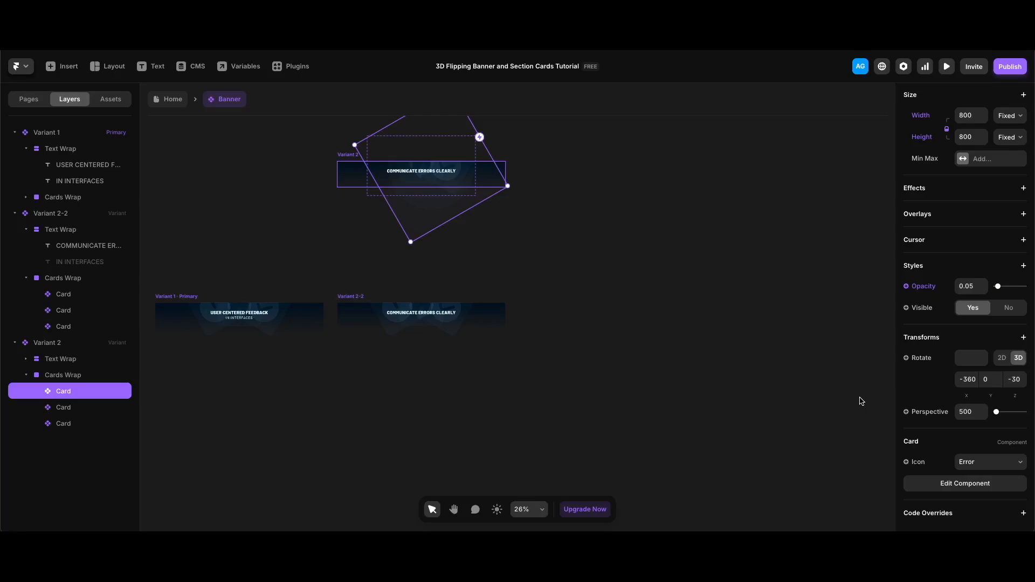
pyautogui.click(975, 380)
pyautogui.write('90')
# Connect Variant 2 to Variant 2-2 with an Appear interaction that has a 0.5 s delay.
pyautogui.click(506, 217)
pyautogui.moveTo(508, 217); pyautogui.dragTo(421, 305)
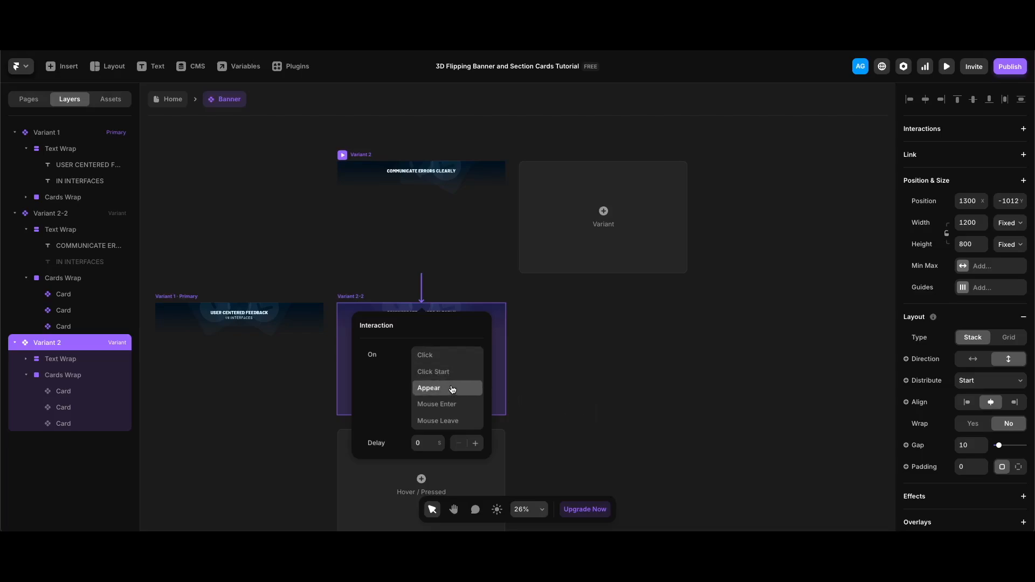
pyautogui.click(422, 444)
pyautogui.write('.5')
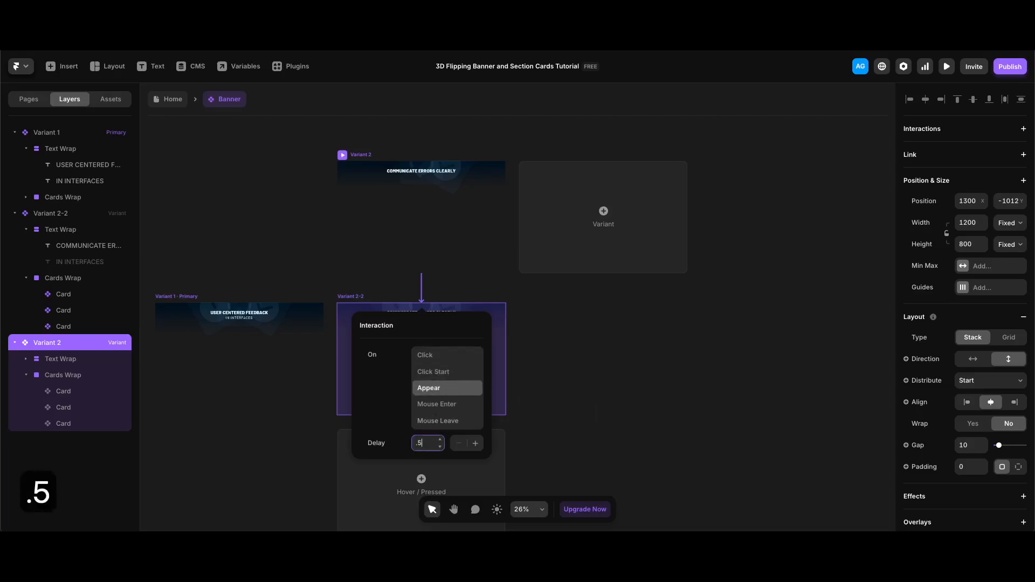
pyautogui.press('Return')
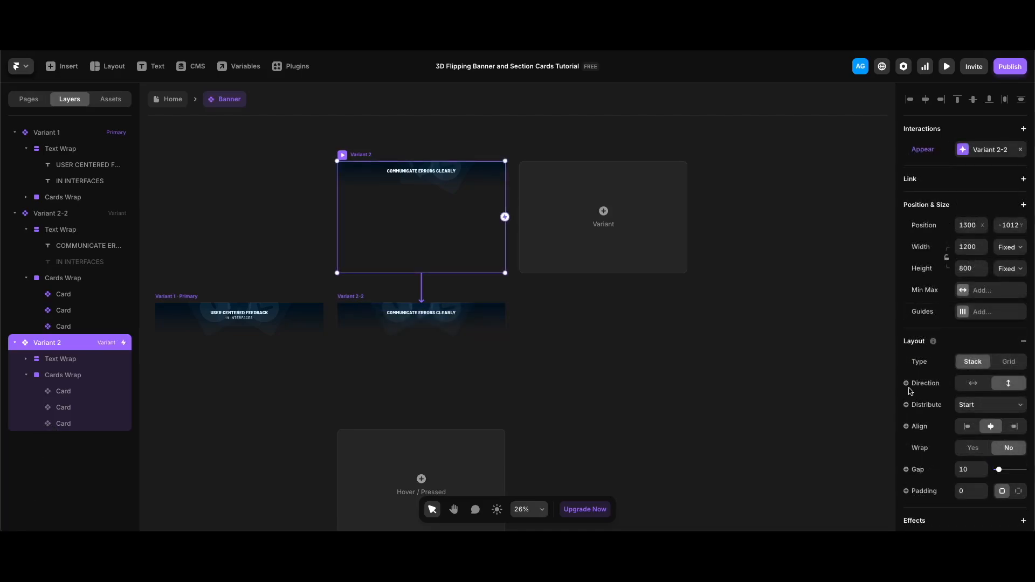
# Set Variant 2's Spring transition to a time of 2 s and a bounce of 0.1.
pyautogui.scroll(-6, 910, 389)
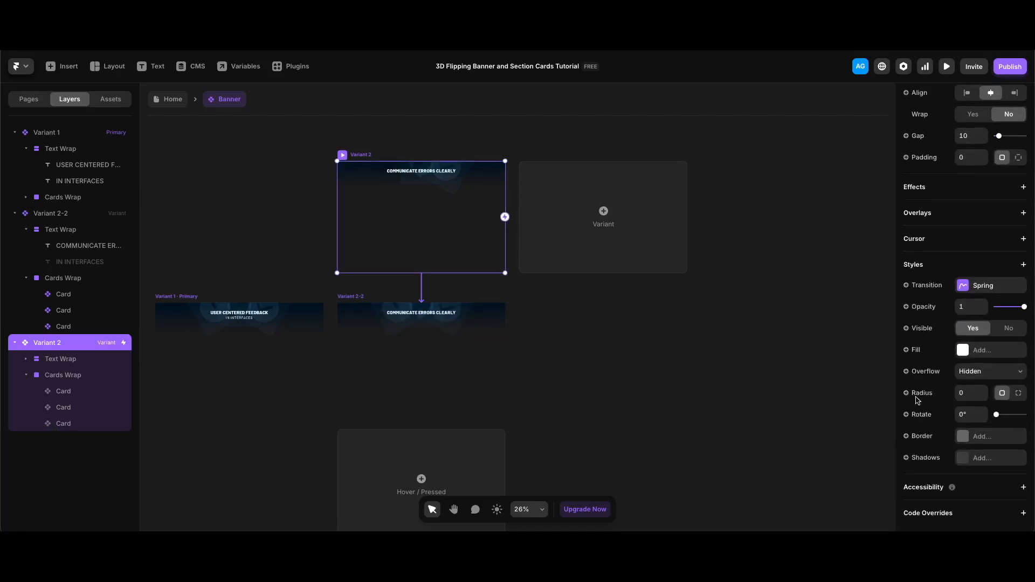
pyautogui.click(997, 286)
pyautogui.click(820, 422)
pyautogui.write('2')
pyautogui.press('Return')
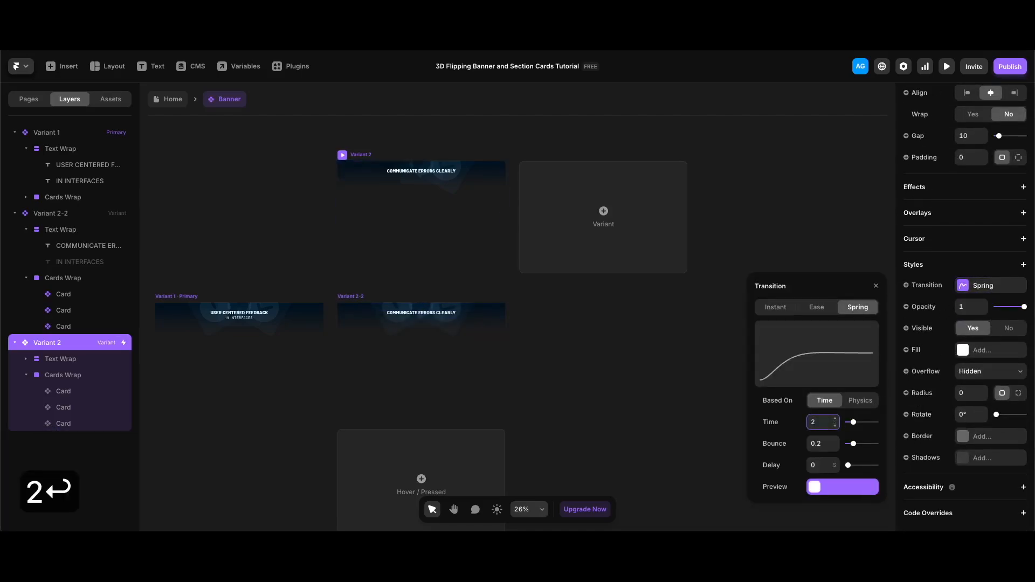
pyautogui.click(823, 444)
pyautogui.write('.1')
pyautogui.press('Return')
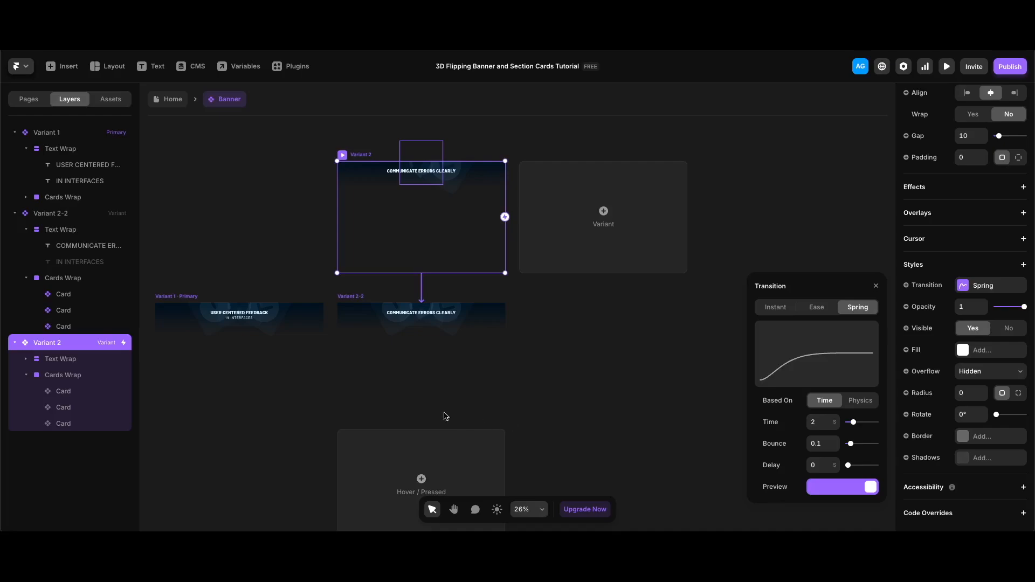
# Rotate the first card in Variant 2-2 upright to a Z rotation of 0.
pyautogui.scroll(5, 390, 340)
pyautogui.click(390, 339)
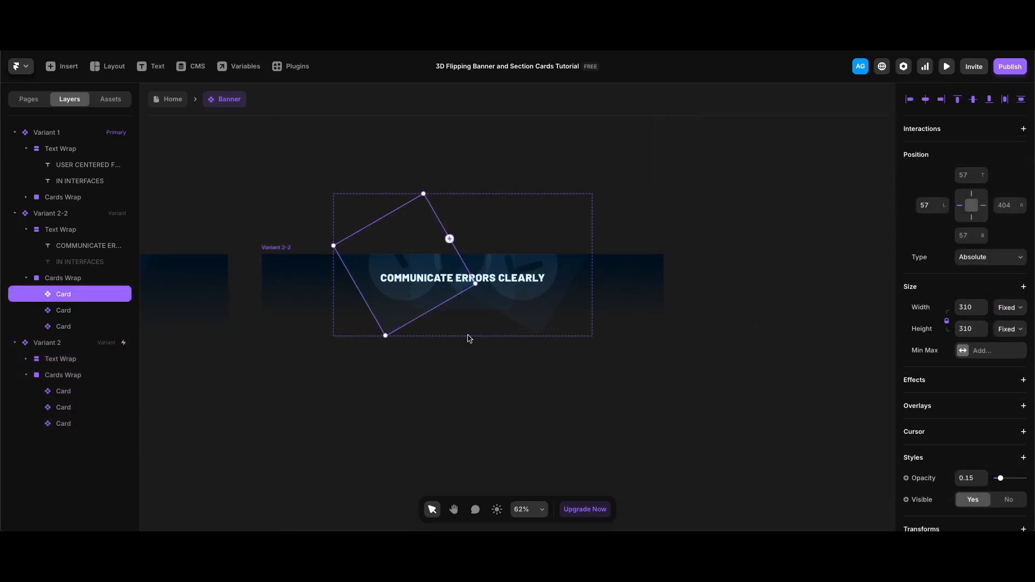
pyautogui.moveTo(385, 340); pyautogui.dragTo(350, 310)
# Move the upright card down to just below the Cards Wrap, at top offset 425, and center it horizontally.
pyautogui.hotkey('shift', 'Down')
pyautogui.hotkey('shift', 'Down')
pyautogui.hotkey('shift', 'Down')
pyautogui.hotkey('shift', 'Down')
pyautogui.hotkey('shift', 'Down')
pyautogui.hotkey('shift', 'Down')
pyautogui.hotkey('shift', 'Down')
pyautogui.hotkey('shift', 'Down')
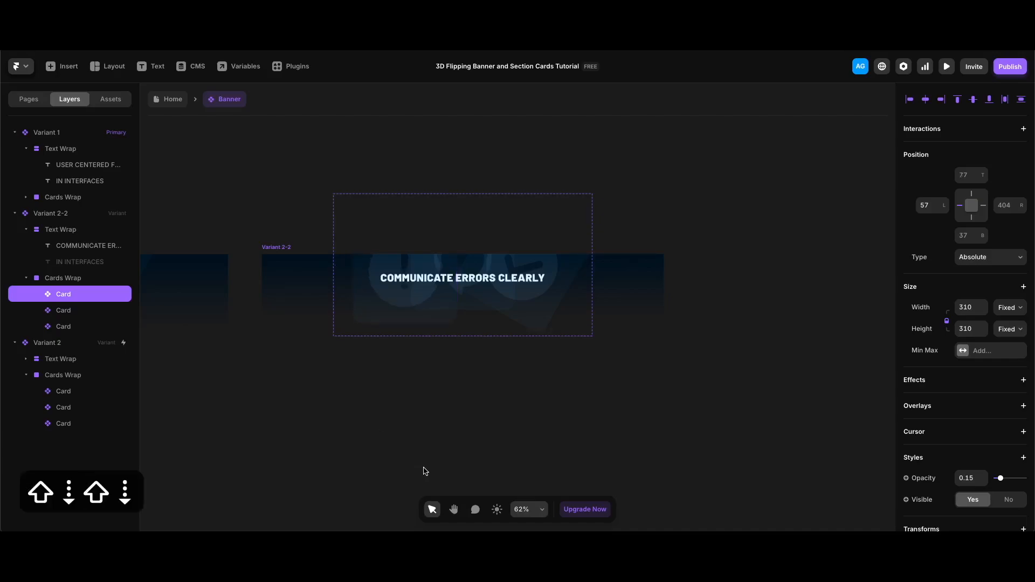
pyautogui.hotkey('shift', 'Down')
pyautogui.hotkey('shift', 'Down')
pyautogui.hotkey('shift', 'Down')
pyautogui.hotkey('shift', 'Down')
pyautogui.hotkey('shift', 'Down')
pyautogui.hotkey('shift', 'Down')
pyautogui.hotkey('shift', 'Down')
pyautogui.hotkey('shift', 'Down')
pyautogui.hotkey('shift', 'Down')
pyautogui.hotkey('shift', 'Down')
pyautogui.hotkey('shift', 'Down')
pyautogui.hotkey('shift', 'Down')
pyautogui.hotkey('shift', 'Down')
pyautogui.hotkey('shift', 'Down')
pyautogui.hotkey('shift', 'Down')
pyautogui.hotkey('shift', 'Down')
pyautogui.hotkey('shift', 'Down')
pyautogui.hotkey('shift', 'Down')
pyautogui.hotkey('shift', 'Down')
pyautogui.hotkey('shift', 'Down')
pyautogui.hotkey('shift', 'Down')
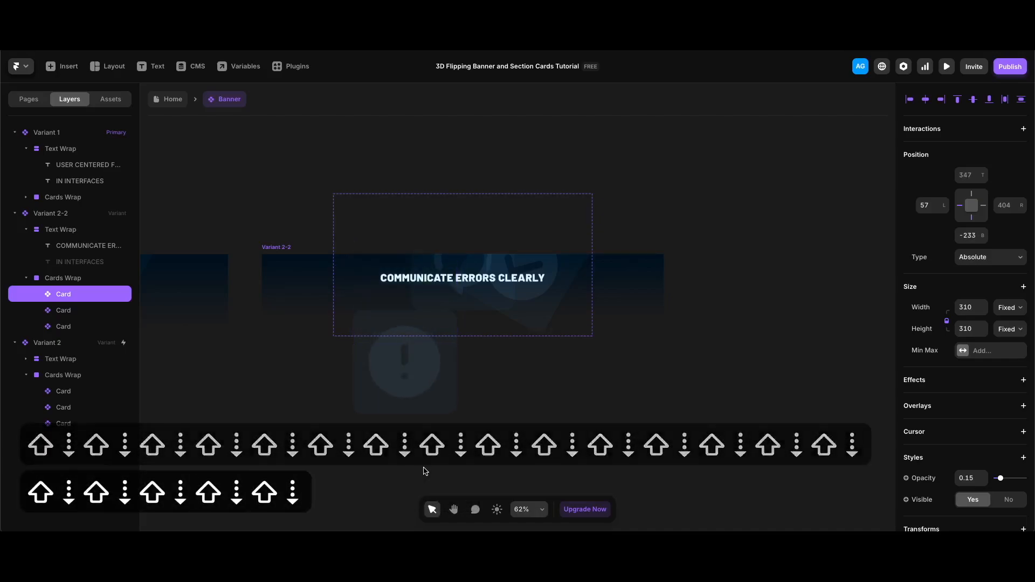
pyautogui.scroll(5, 474, 376)
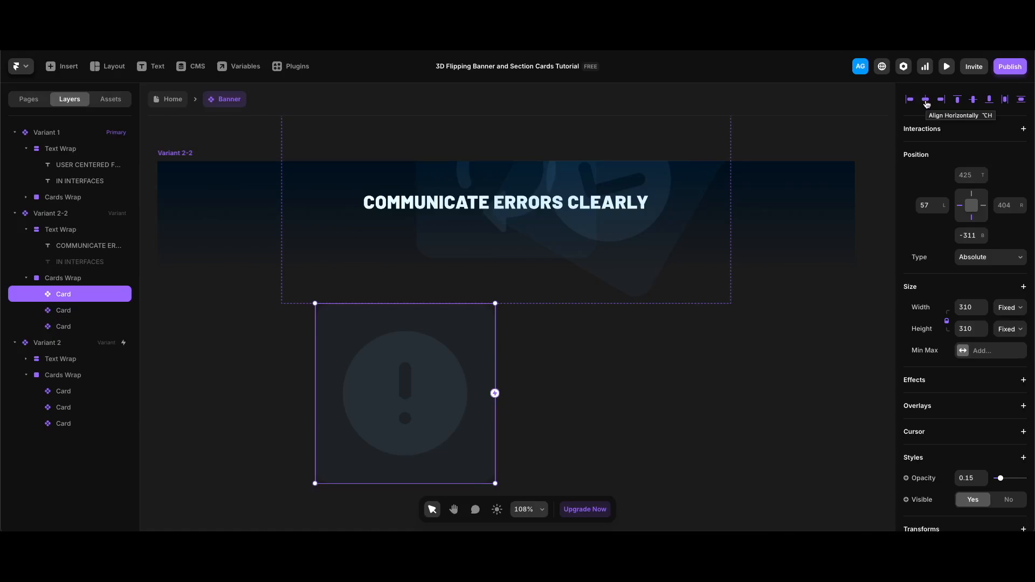
pyautogui.click(926, 100)
# Set the 3D rotation of Variant 2-2's first card to 360 on the X, Y and Z axes.
pyautogui.scroll(-4, 1011, 430)
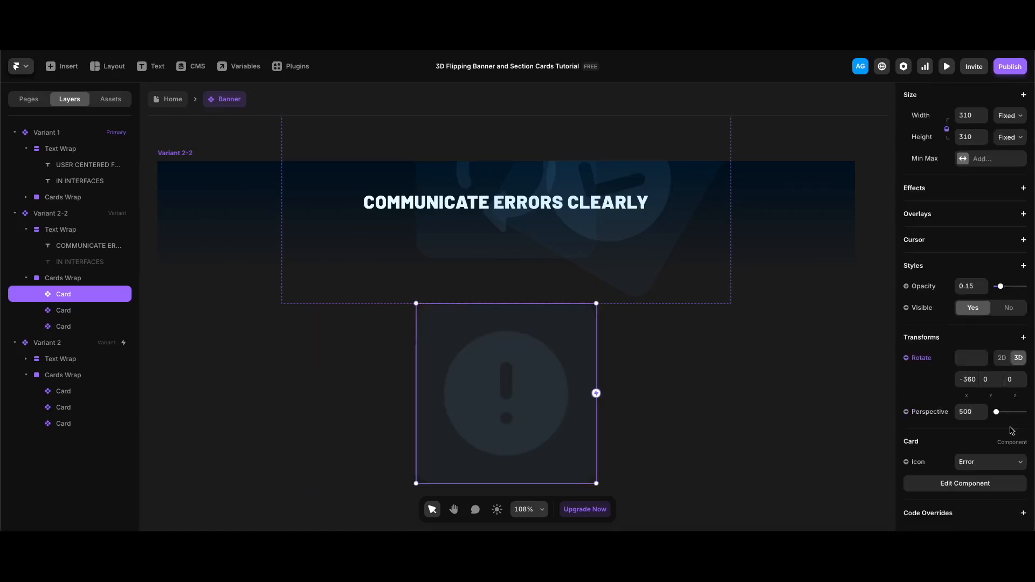
pyautogui.click(975, 380)
pyautogui.write('360')
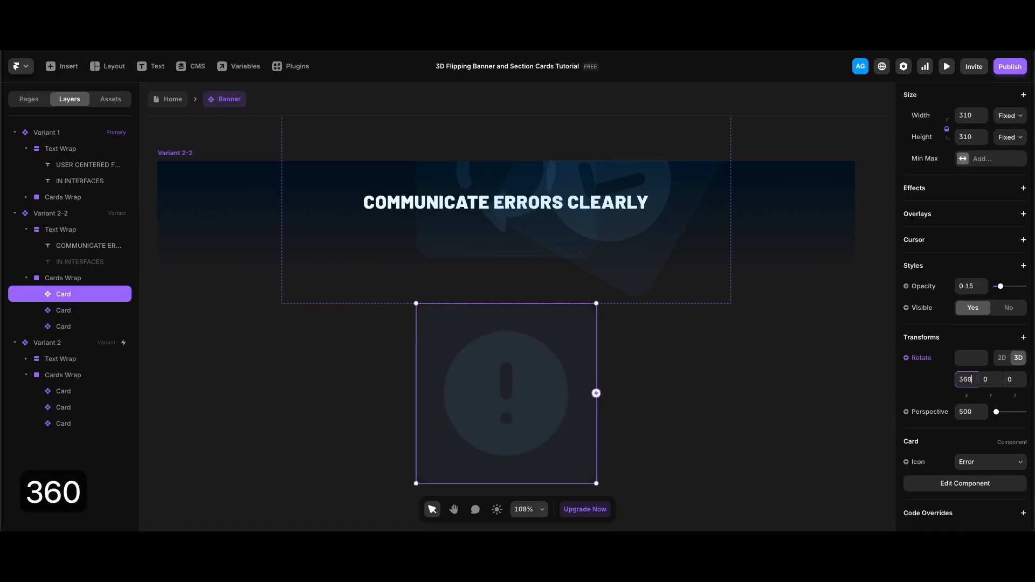
pyautogui.press('Tab')
pyautogui.write('360')
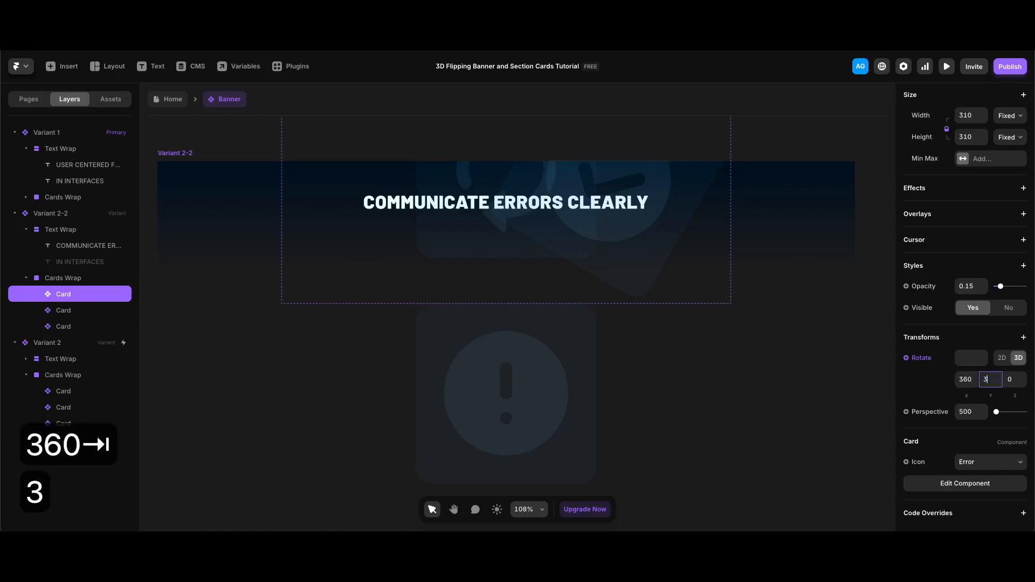
pyautogui.press('Tab')
pyautogui.write('360')
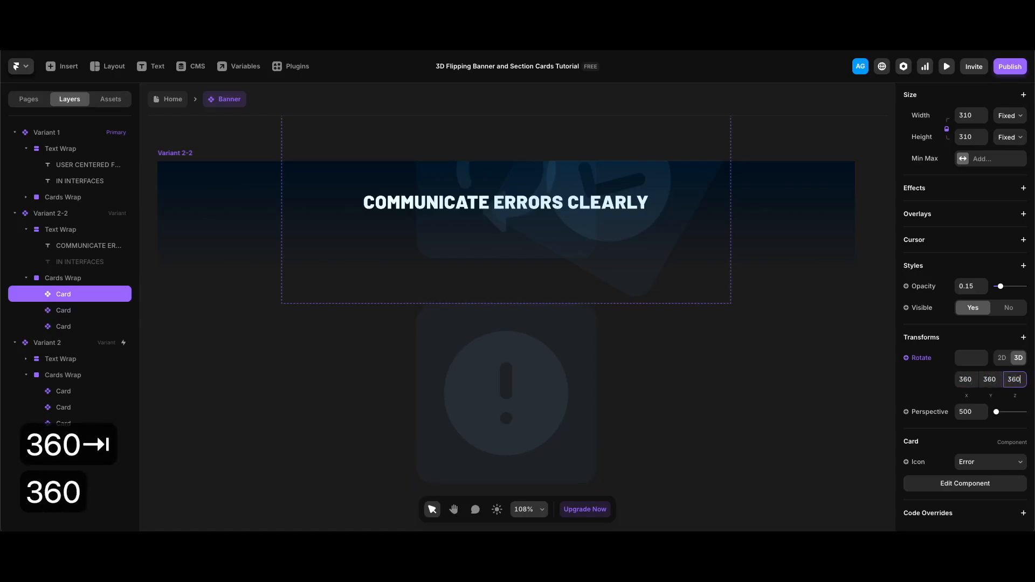
pyautogui.press('Return')
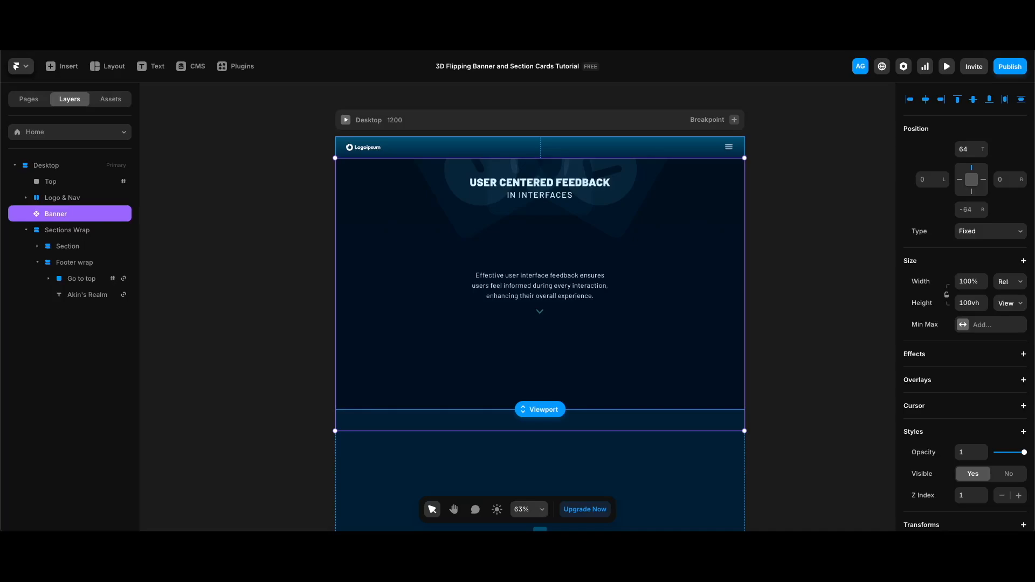
# Turn the Section layer on the Home page into a component named Section.
pyautogui.click(78, 248)
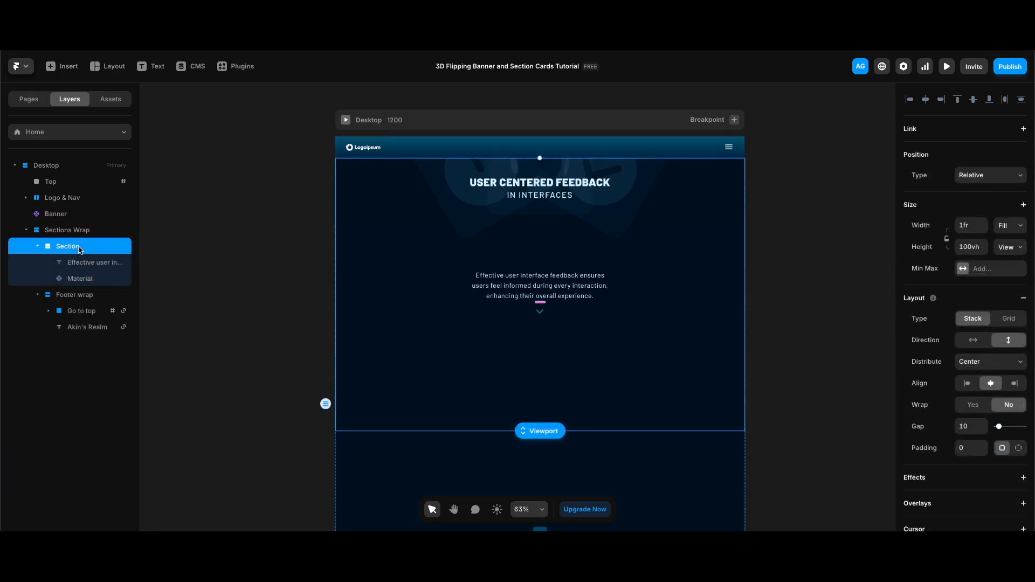
pyautogui.rightClick(79, 247)
pyautogui.click(111, 209)
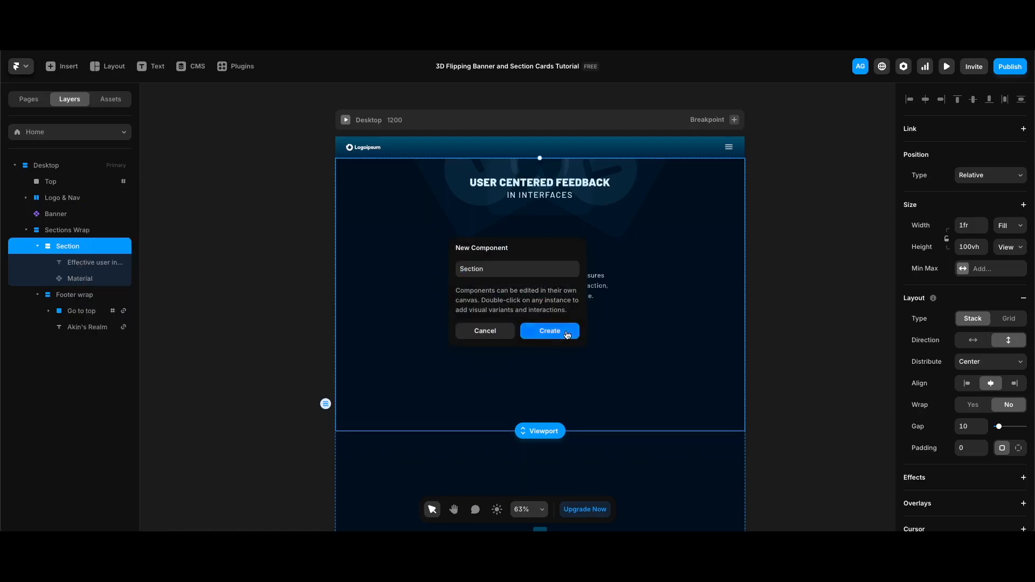
pyautogui.click(566, 331)
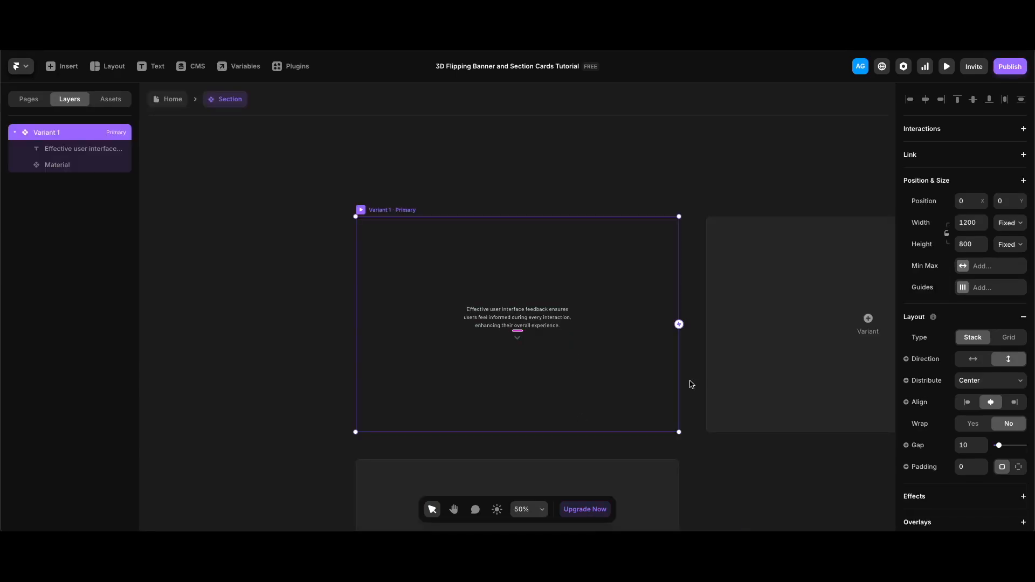
# Create a formatted text variable named Text for the content of the Section component's paragraph.
pyautogui.click(493, 316)
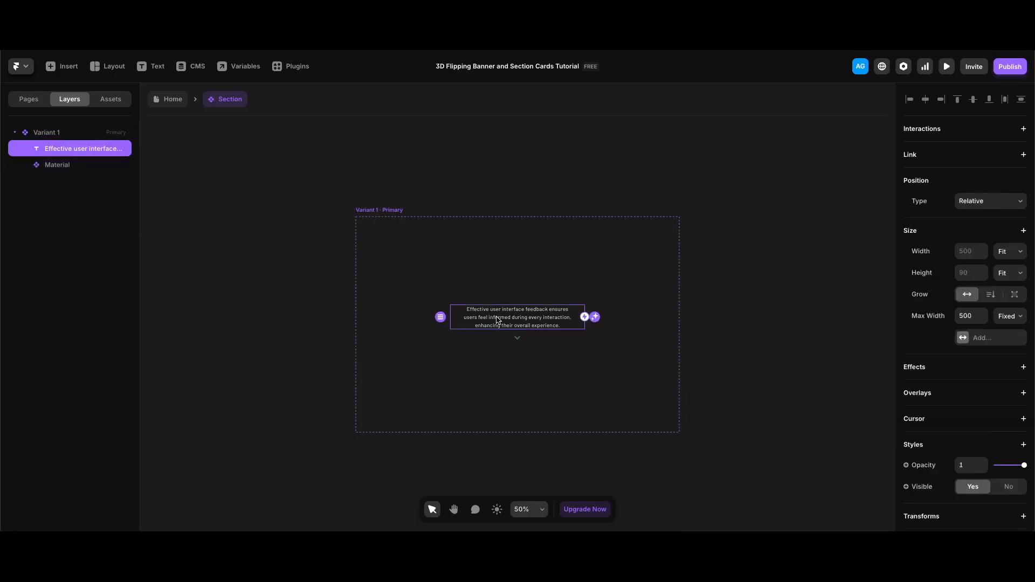
pyautogui.scroll(-4, 1012, 420)
pyautogui.click(906, 389)
pyautogui.moveTo(933, 412)
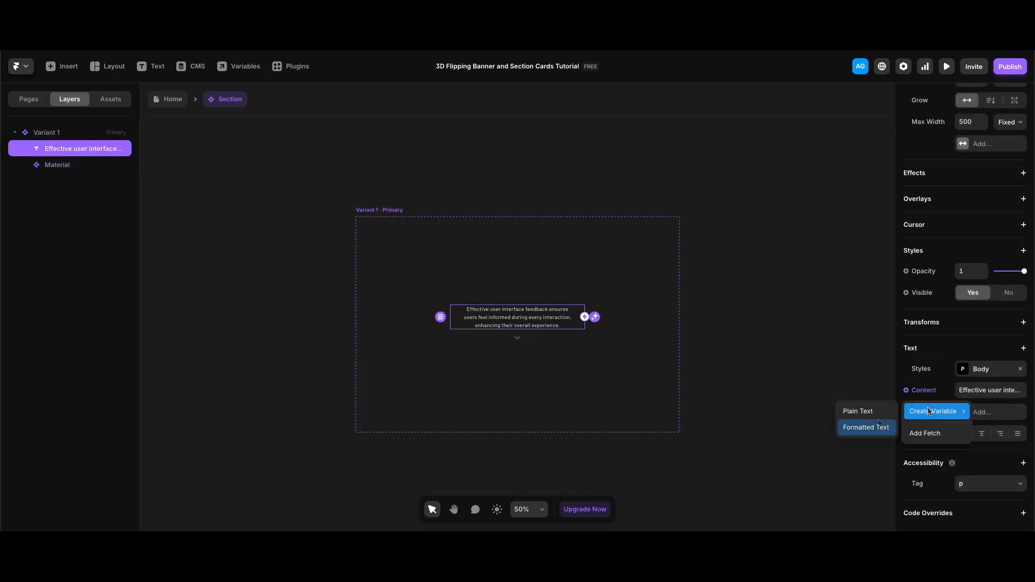
pyautogui.click(875, 424)
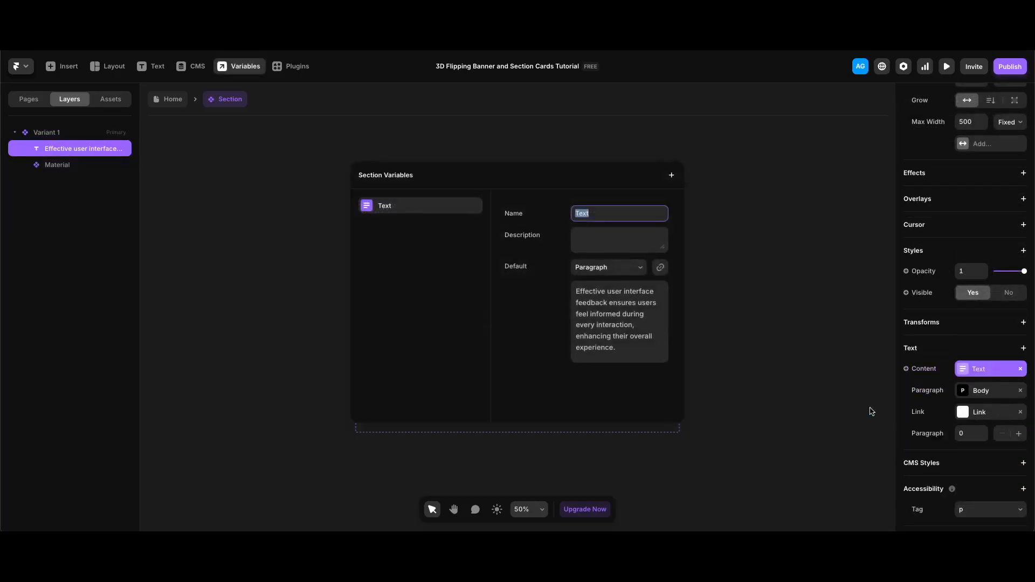
pyautogui.click(744, 288)
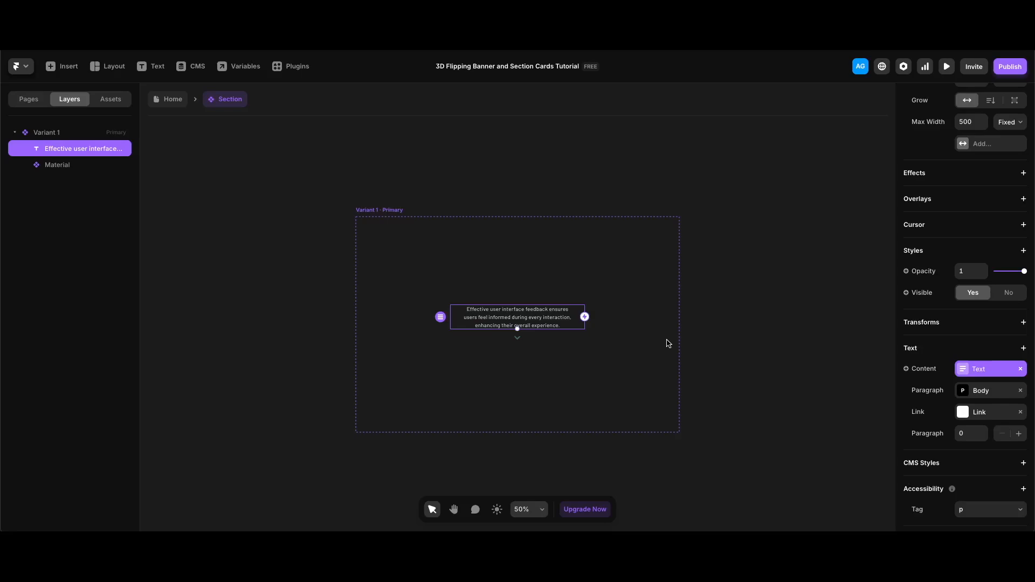
# Add Variant 2 to the Section component and hide the Material chevron icon in the primary variant.
pyautogui.click(577, 370)
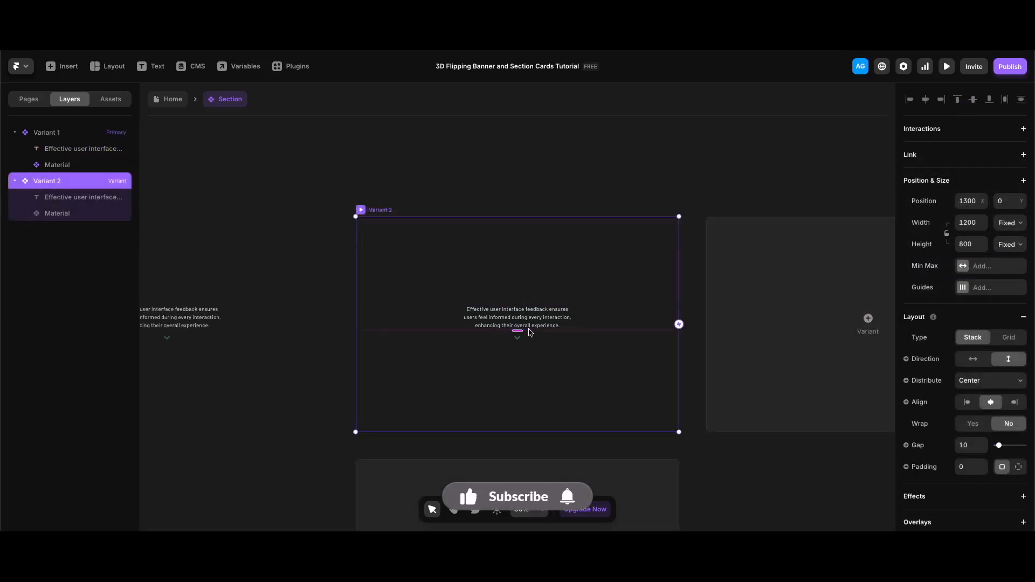
pyautogui.hscroll(-3, 529, 333)
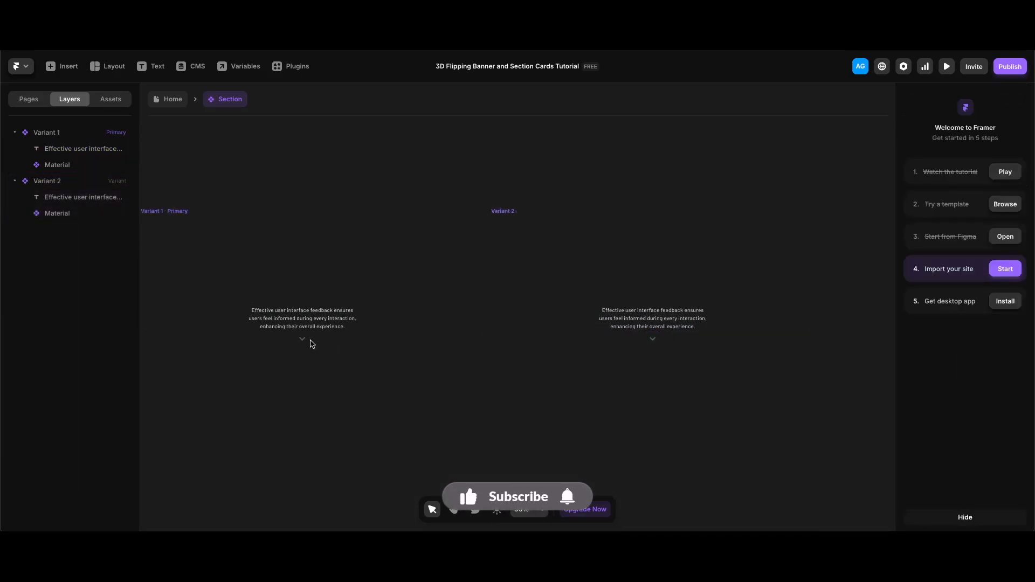
pyautogui.click(302, 339)
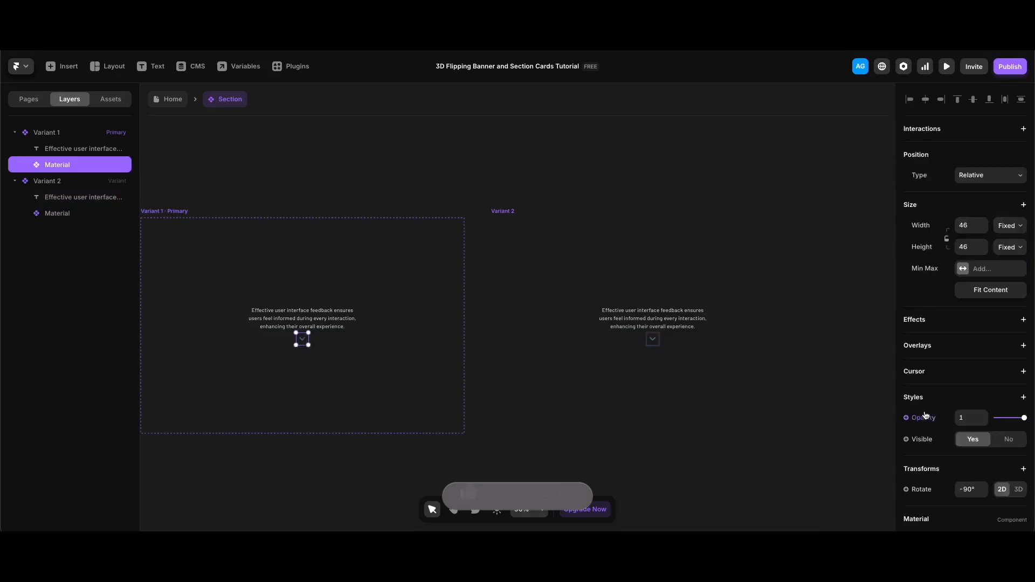
pyautogui.scroll(-1, 932, 418)
pyautogui.click(1009, 371)
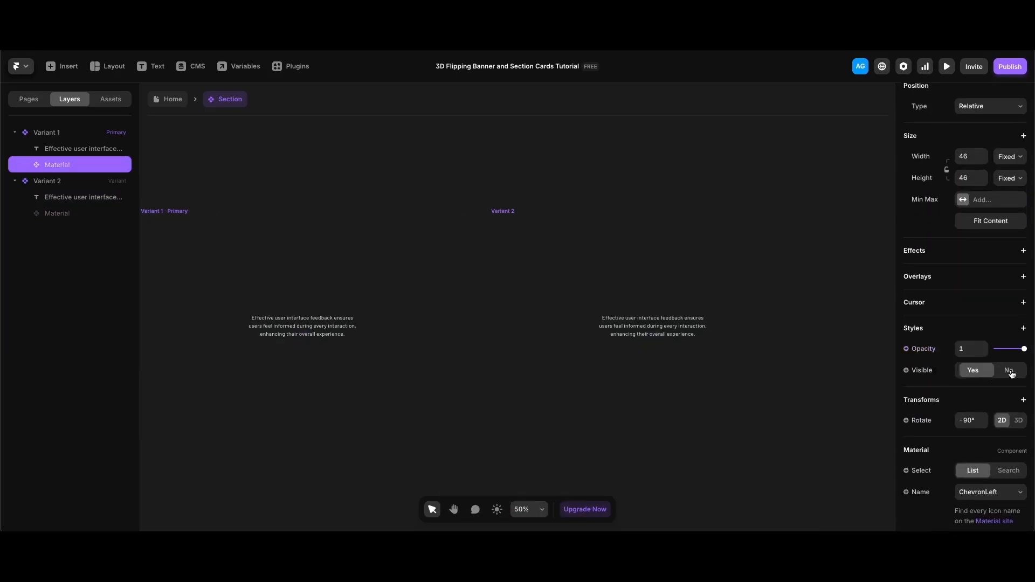
# Make the Material chevron icon visible in the Section component's Variant 2.
pyautogui.click(659, 390)
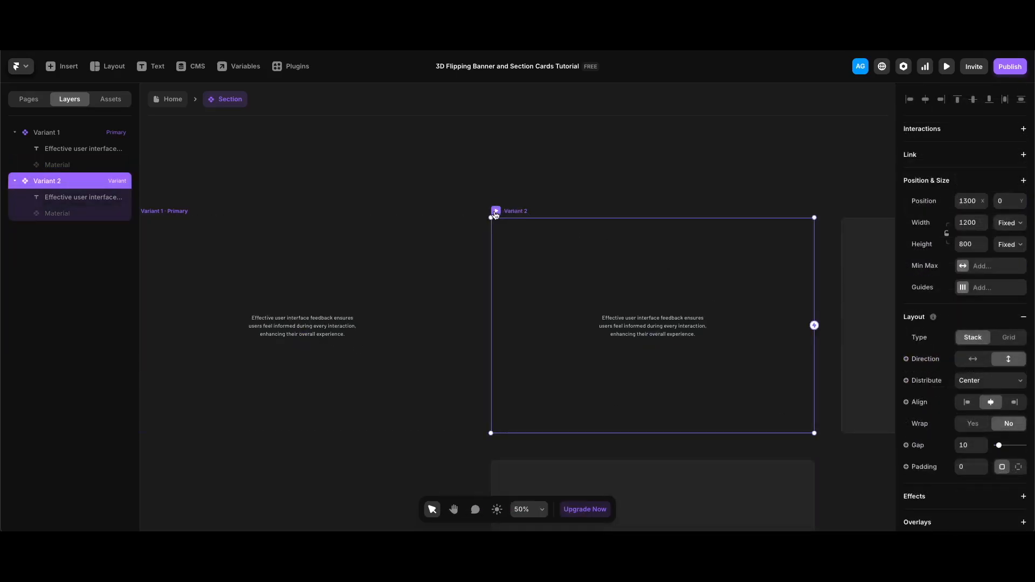
pyautogui.click(44, 210)
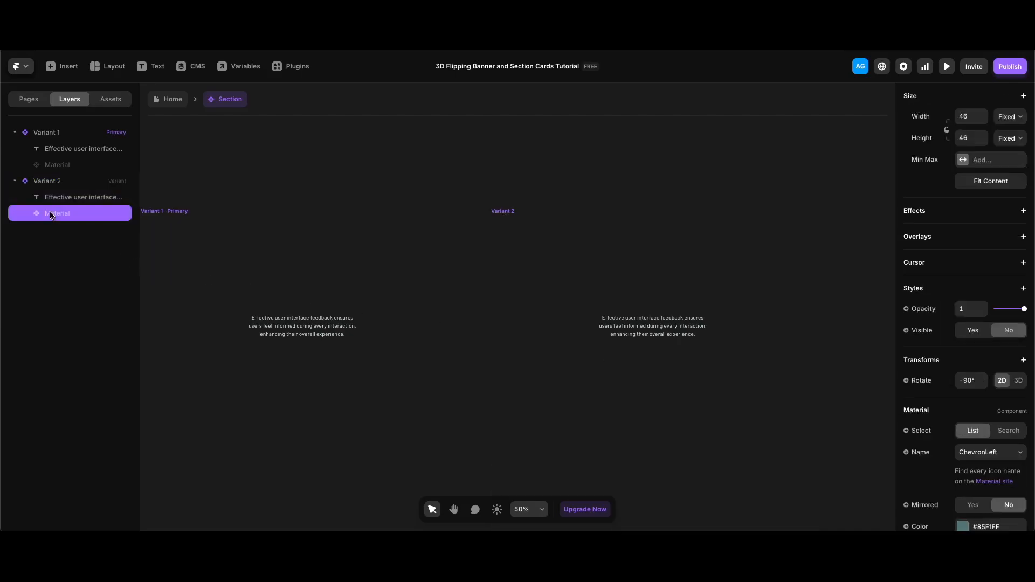
pyautogui.click(972, 330)
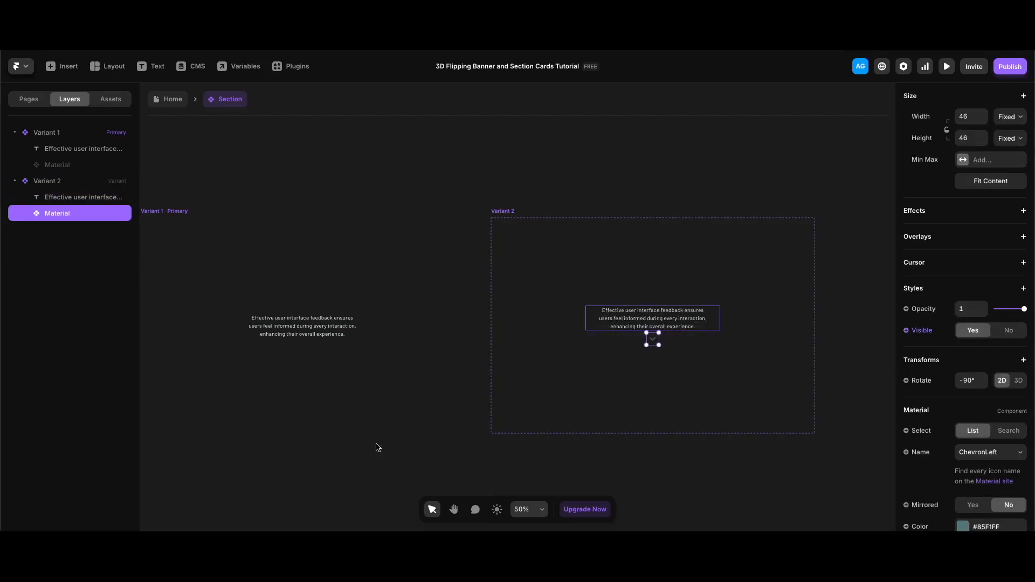
# Return to the Home page and duplicate the Section instance within Sections Wrap.
pyautogui.click(173, 100)
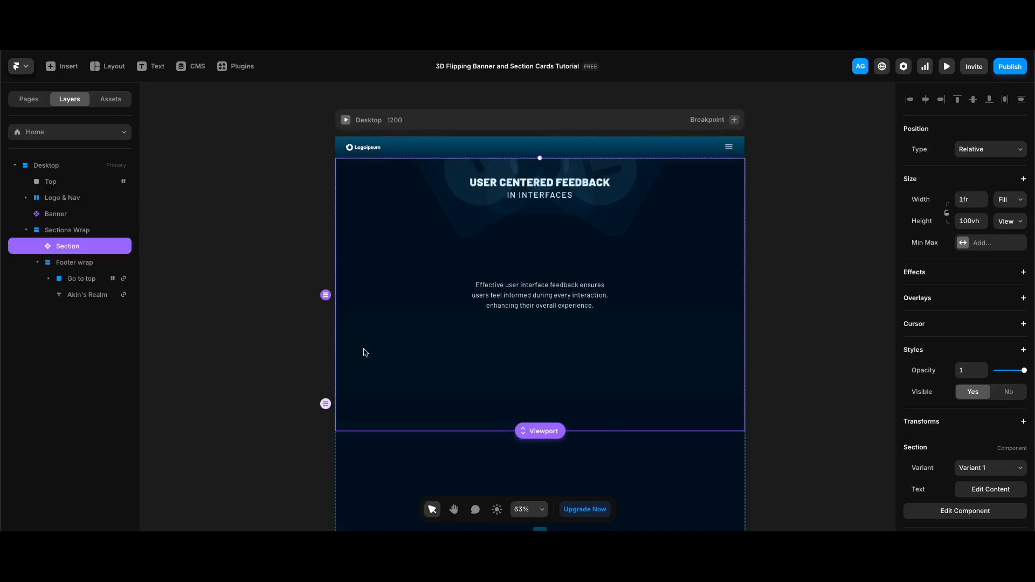
pyautogui.hotkey('ctrl', 'd')
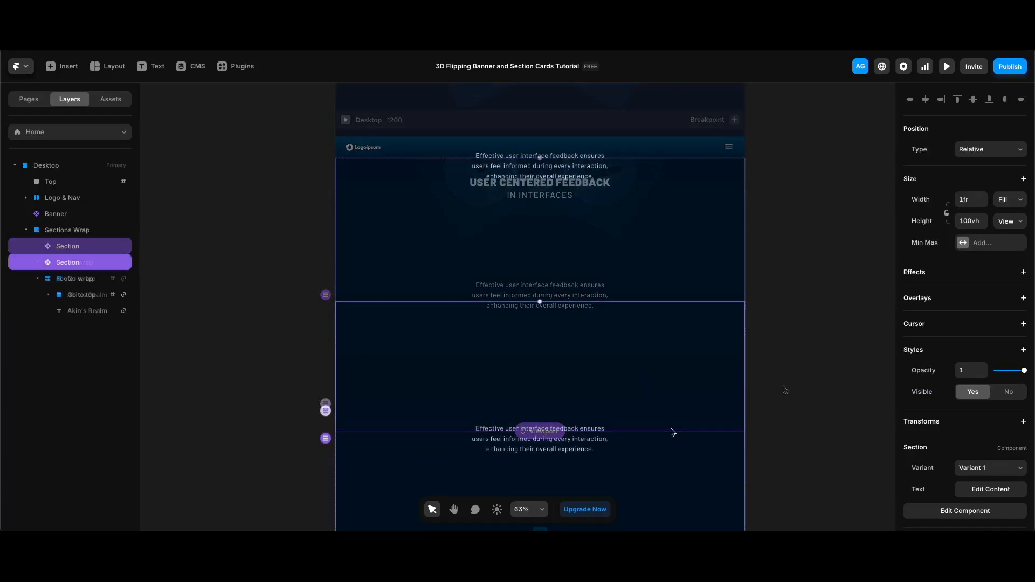
# Set the second Section's text to "Keep users informed by showing progress indicators, loading states, or notifications when an action is in process or completed.".
pyautogui.click(992, 492)
pyautogui.hotkey('ctrl', 'a')
pyautogui.write('Keep users informed by showing progress indicators, loading states, or notifications when an action is in process or completed.')
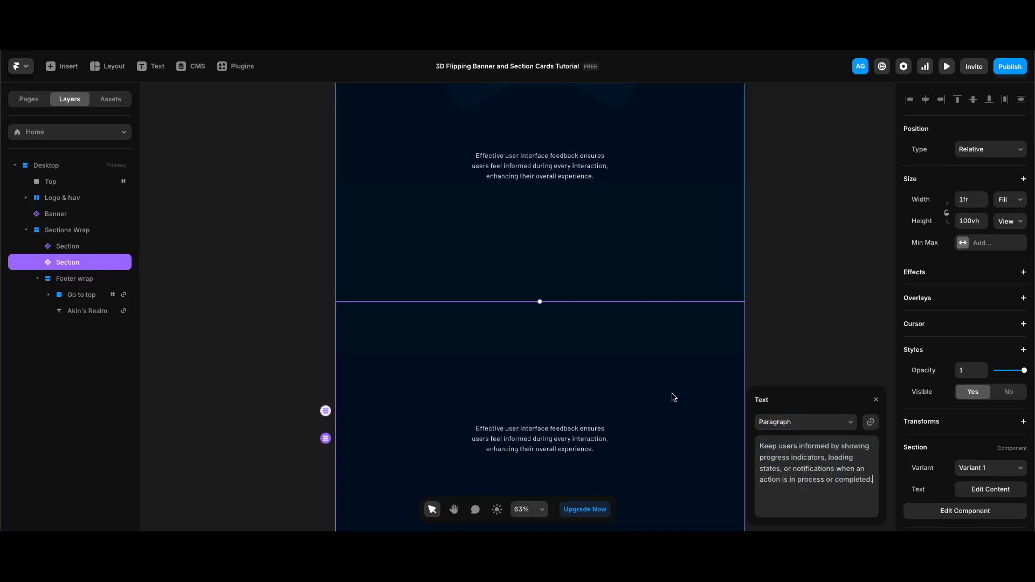
pyautogui.click(758, 476)
# Switch the first Section instance in Sections Wrap to Variant 2.
pyautogui.click(67, 246)
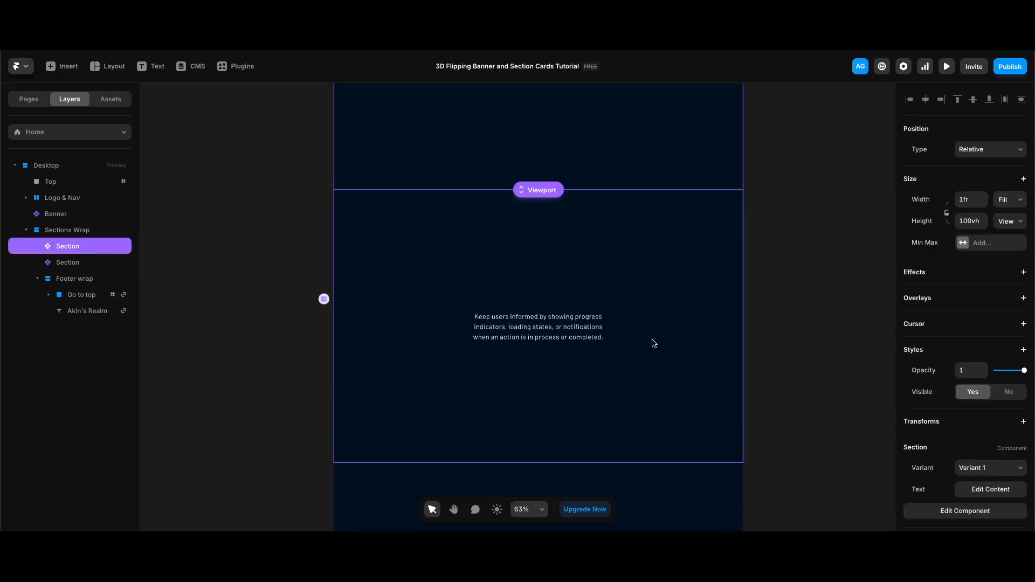
pyautogui.scroll(5, 654, 342)
pyautogui.click(985, 415)
pyautogui.click(983, 426)
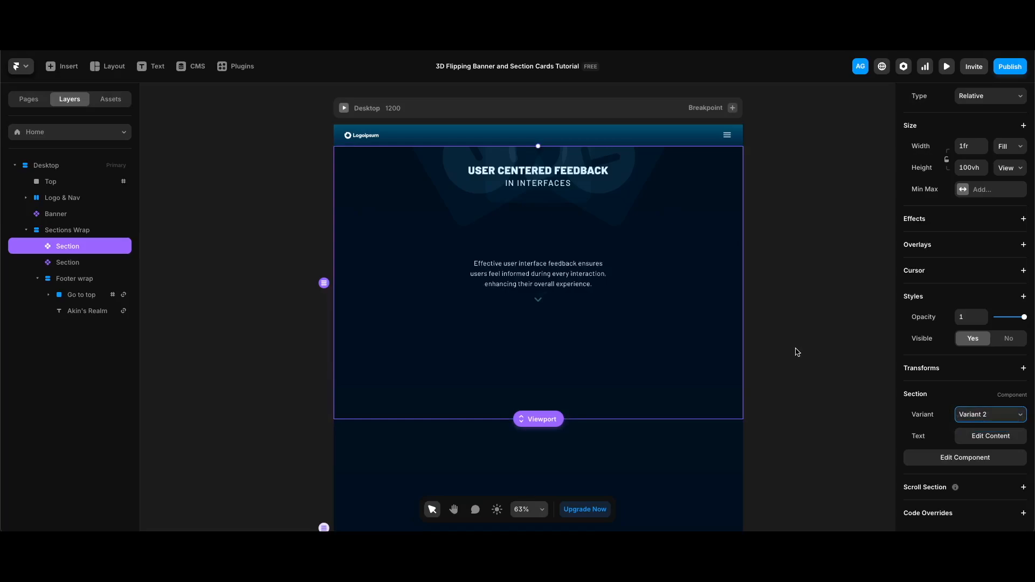
# Duplicate the second Section and set its text to "Use concise error messages and highlight problematic areas to help users quickly resolve issues.".
pyautogui.scroll(-8, 798, 352)
pyautogui.hotkey('ctrl', 'd')
pyautogui.click(990, 490)
pyautogui.write('Use concise error messages and highlight problematic areas to help users quickly resolve issues.')
# Duplicate the third Section and set its text to "Every user action should trigger a visible or audible response, confirming that the interface has registered their input.".
pyautogui.hotkey('ctrl', 'd')
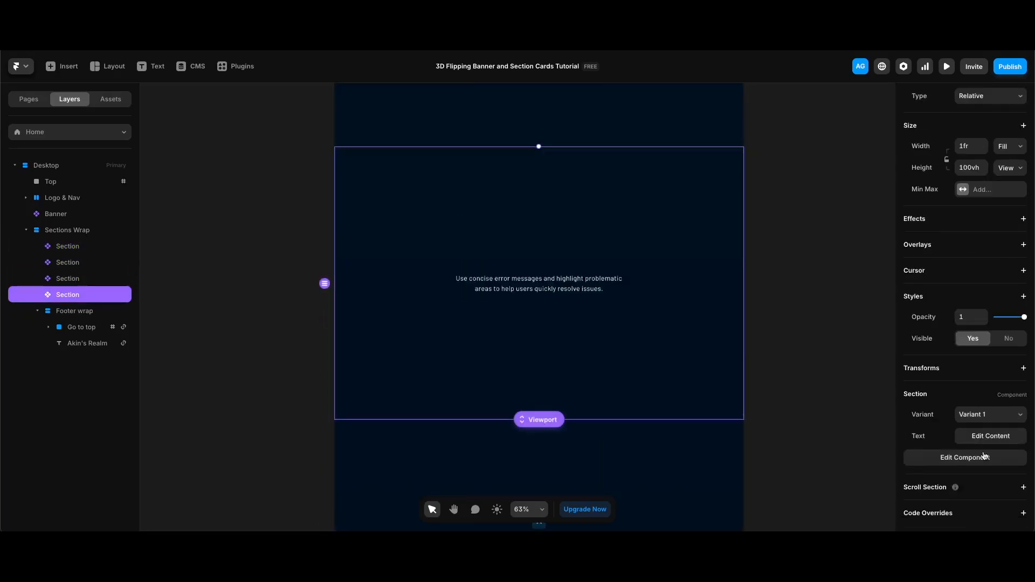
pyautogui.click(989, 435)
pyautogui.write('Every user action should trigger a visible or audible response, confirming that the interface has registered their input.')
pyautogui.scroll(-5, 694, 333)
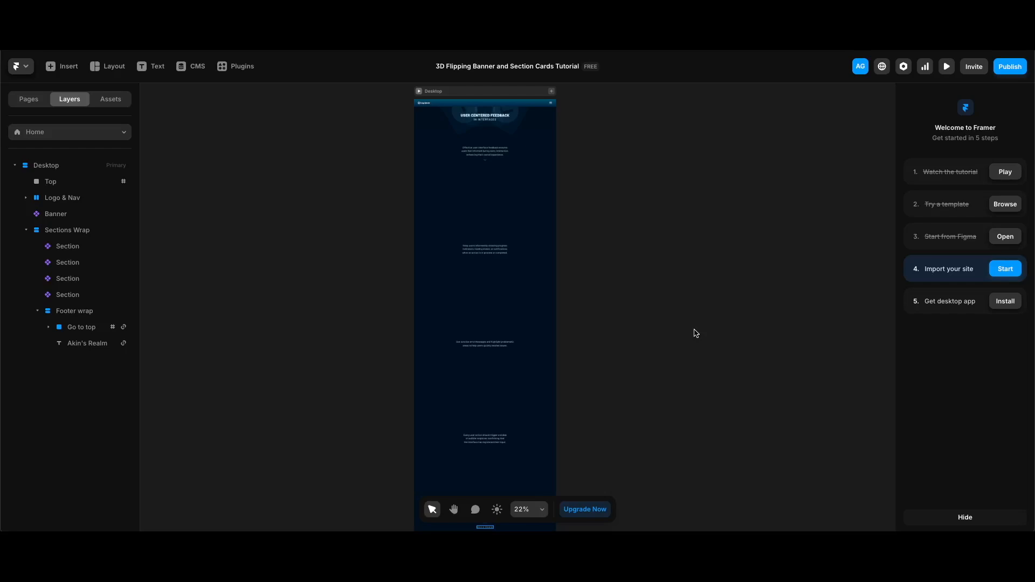
# Add a scroll section named 2 to the second Section instance.
pyautogui.click(529, 253)
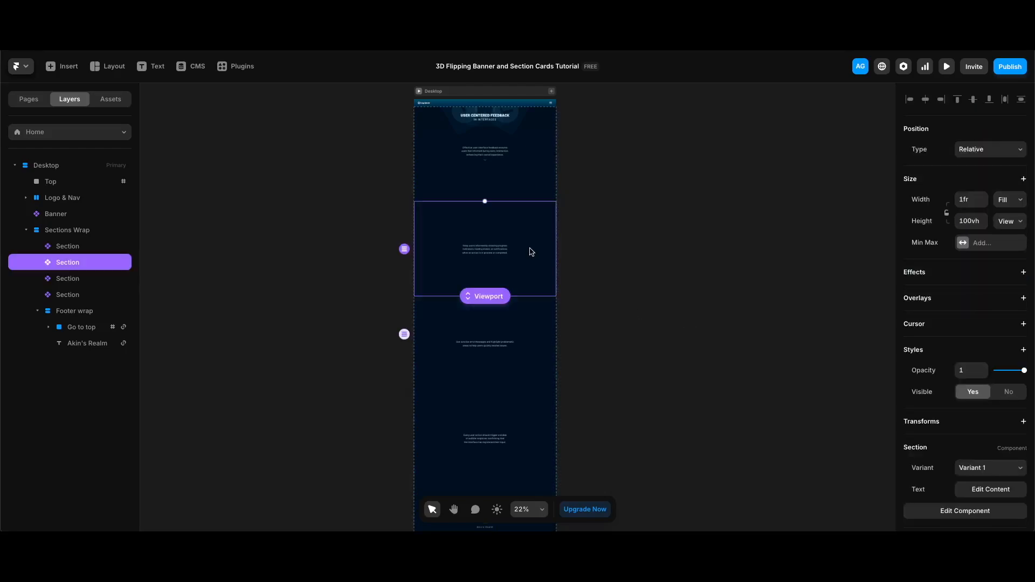
pyautogui.scroll(-2, 933, 442)
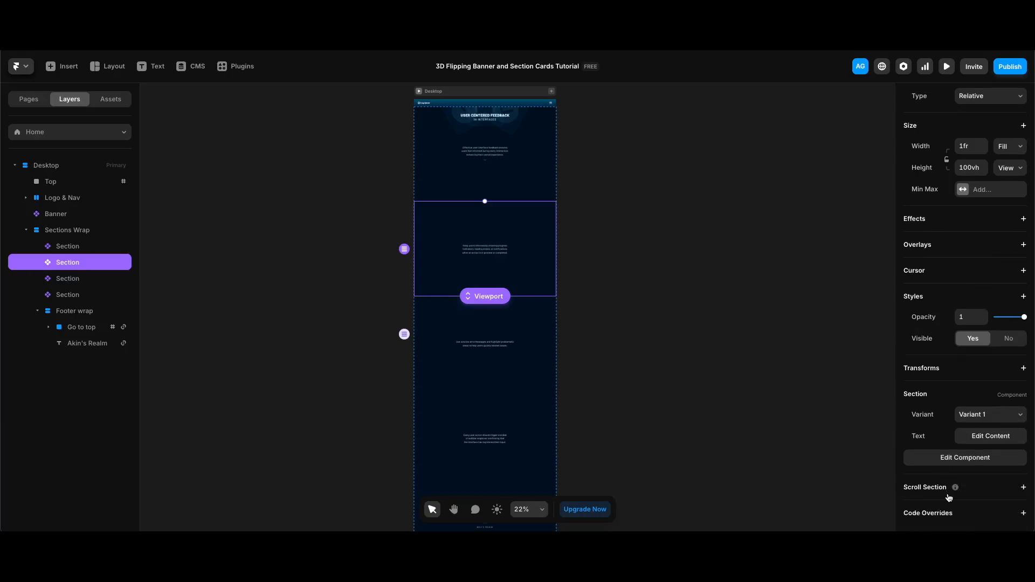
pyautogui.click(993, 487)
pyautogui.click(987, 507)
pyautogui.write('2')
pyautogui.press('Return')
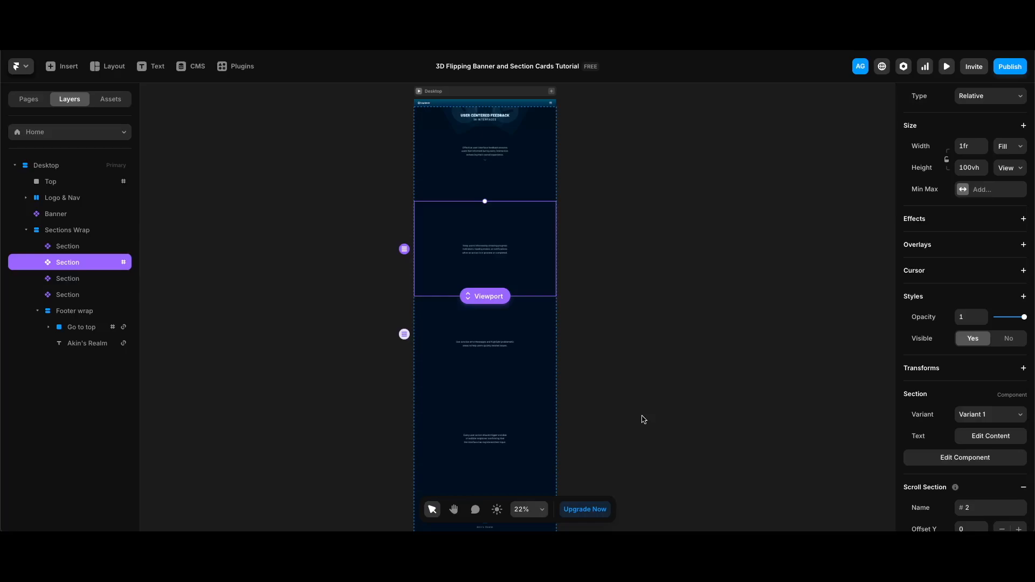
# Add scroll sections named 3 and 4 to the third and fourth Section instances respectively.
pyautogui.press('Tab')
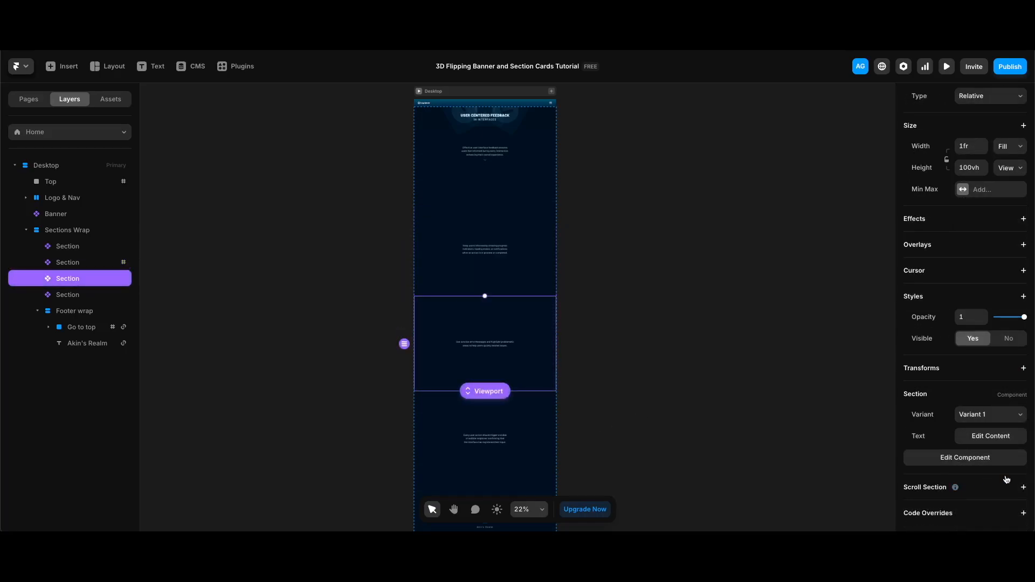
pyautogui.click(982, 502)
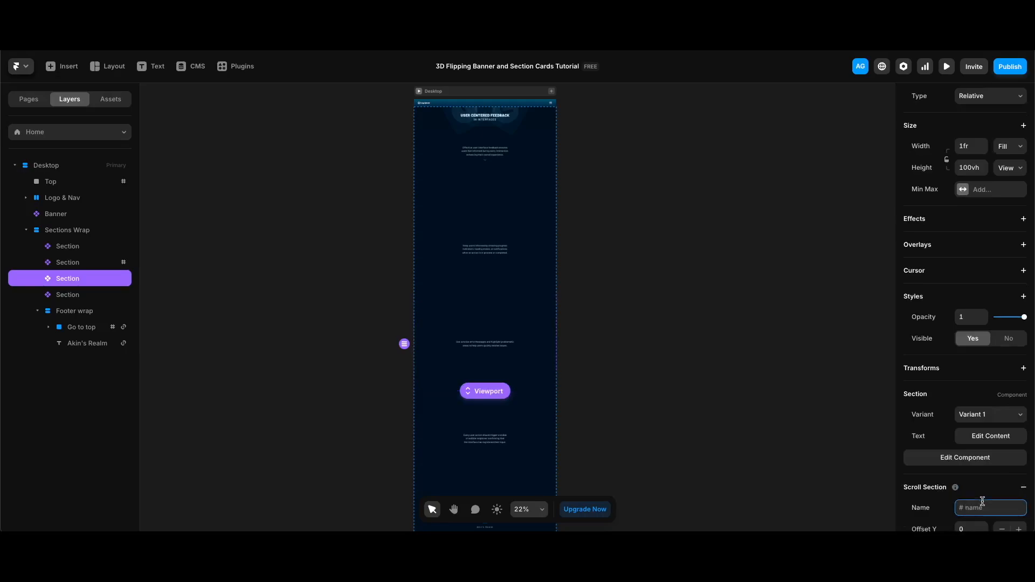
pyautogui.press('Tab')
pyautogui.click(995, 502)
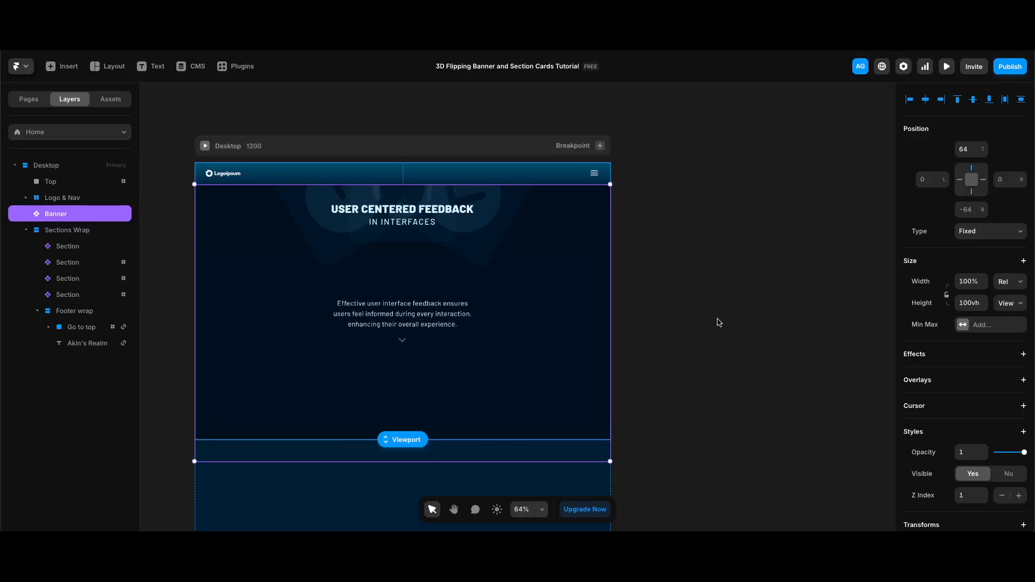
# Add a Scroll Variant effect to the Banner, triggered by Section in View at the viewport's center.
pyautogui.click(957, 357)
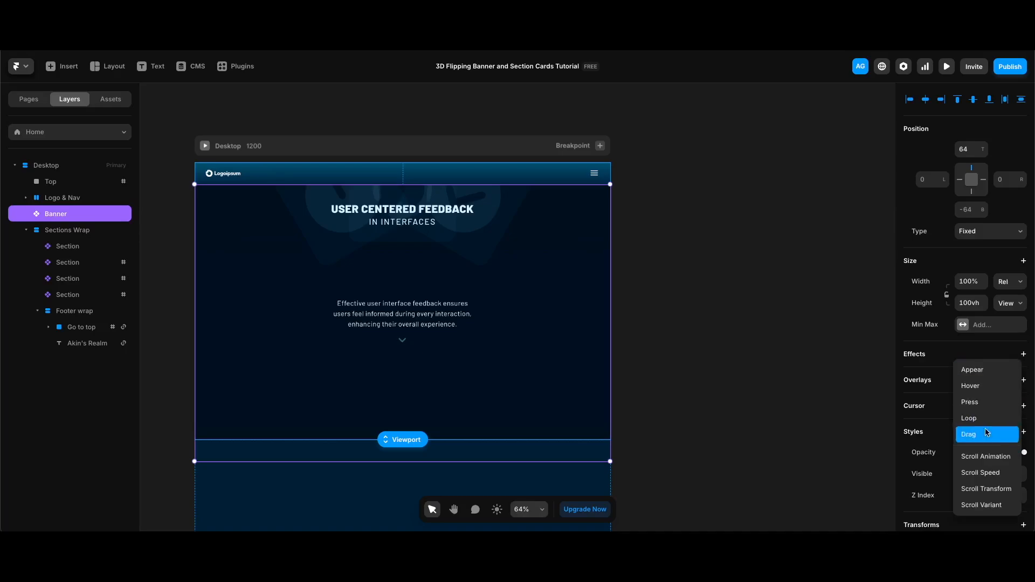
pyautogui.click(988, 505)
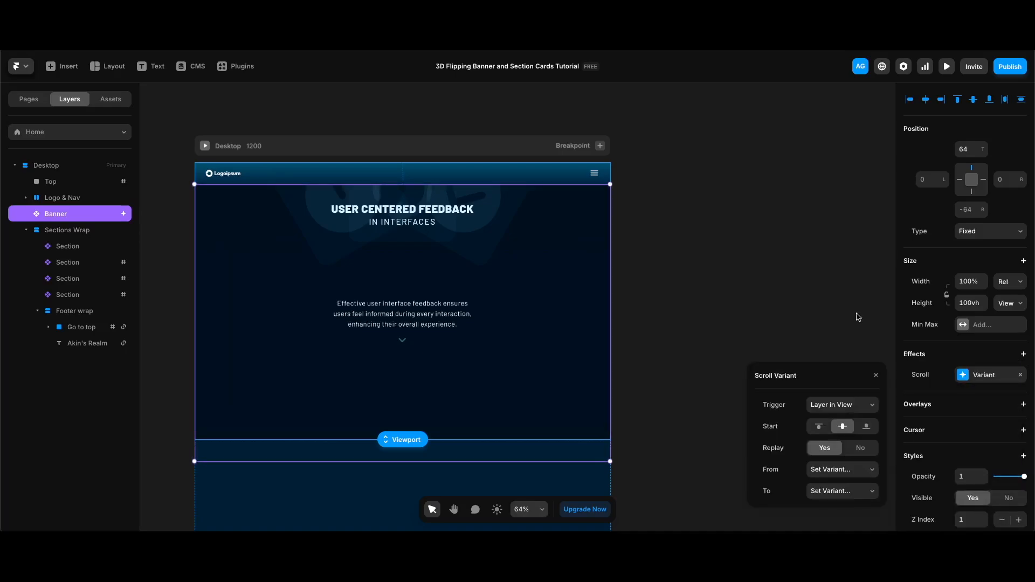
pyautogui.click(852, 406)
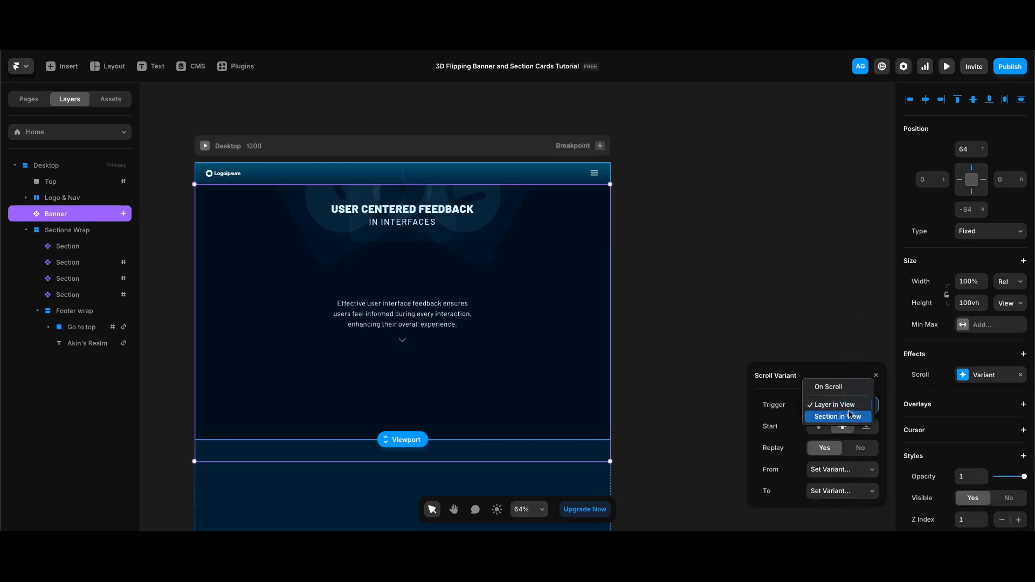
pyautogui.click(851, 415)
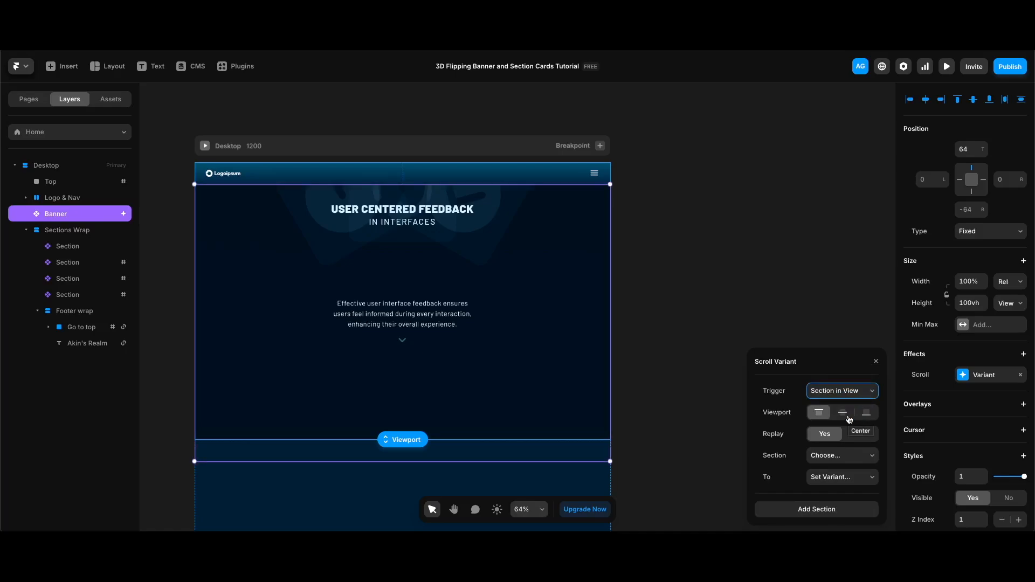
pyautogui.click(843, 413)
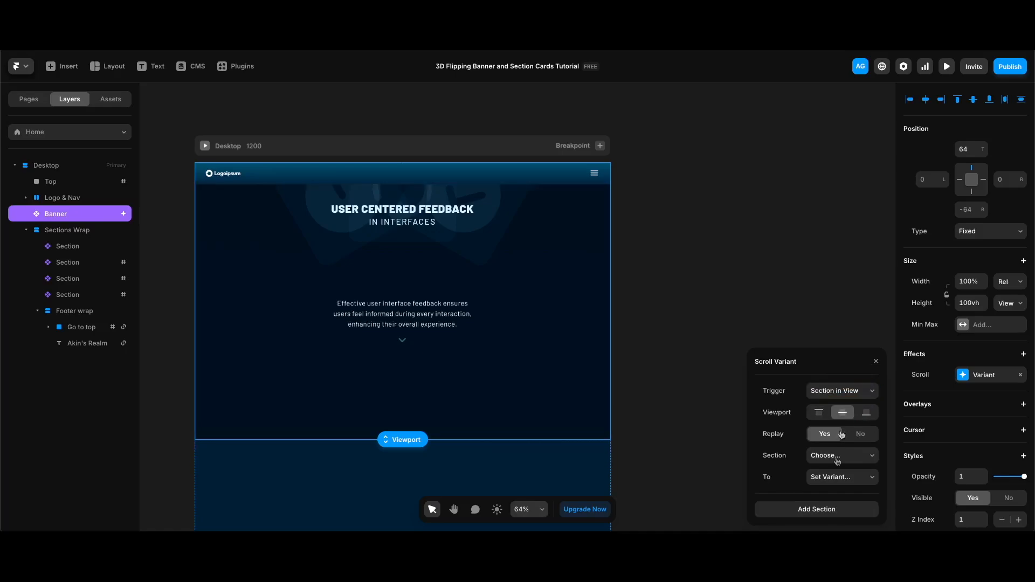
# Make the Banner's scroll effect change to Variant 2 at section #2.
pyautogui.click(838, 457)
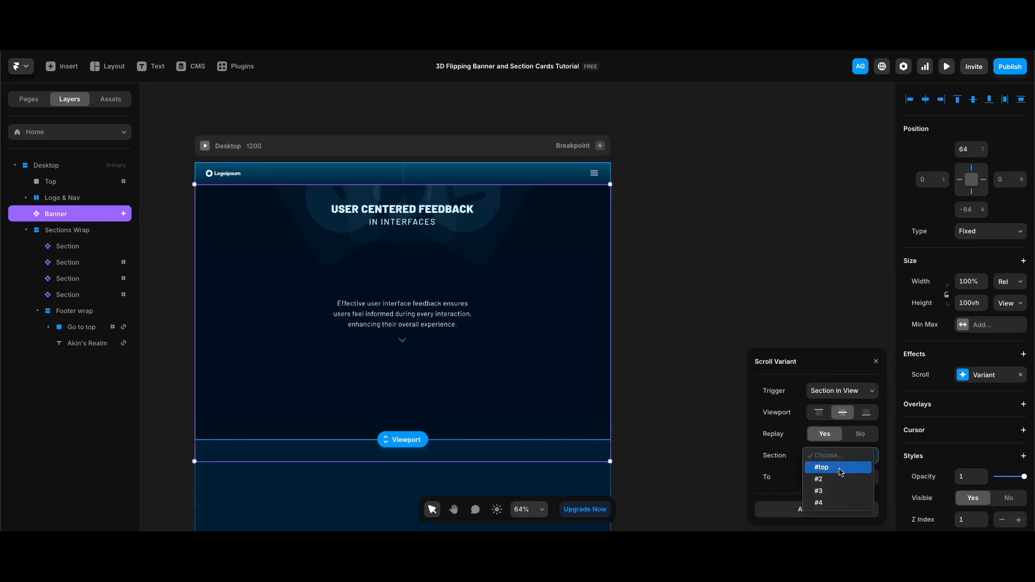
pyautogui.click(837, 481)
pyautogui.click(838, 477)
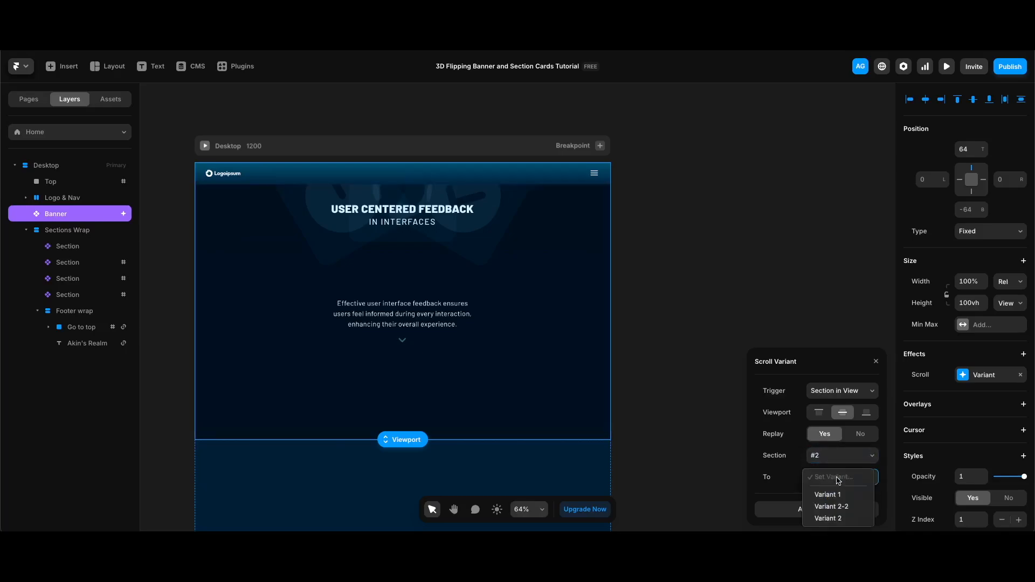
pyautogui.click(839, 519)
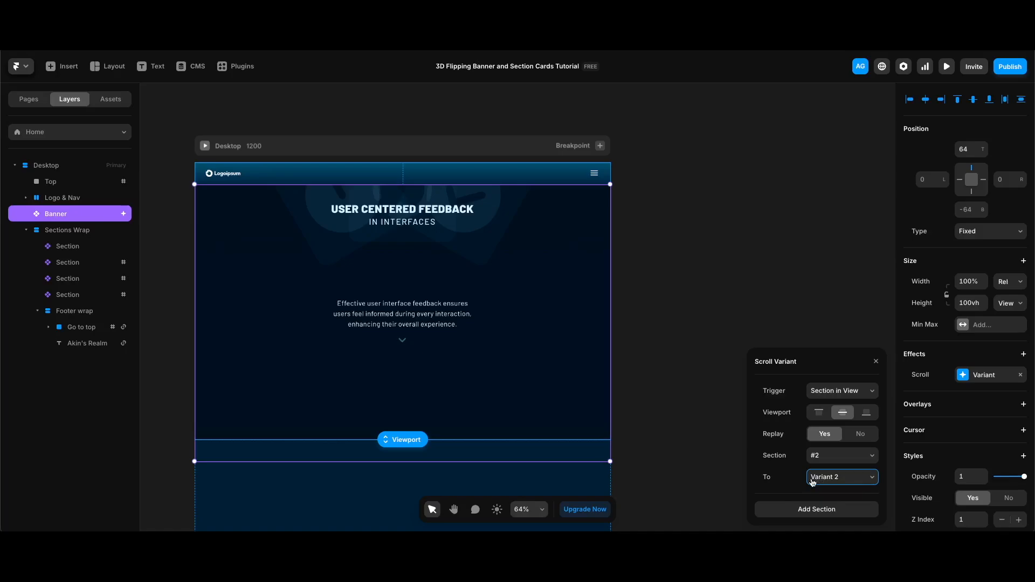
# Preview the page and scroll between the first two sections to check the banner's card flip, then return to the canvas.
pyautogui.hotkey('ctrl', 'p')
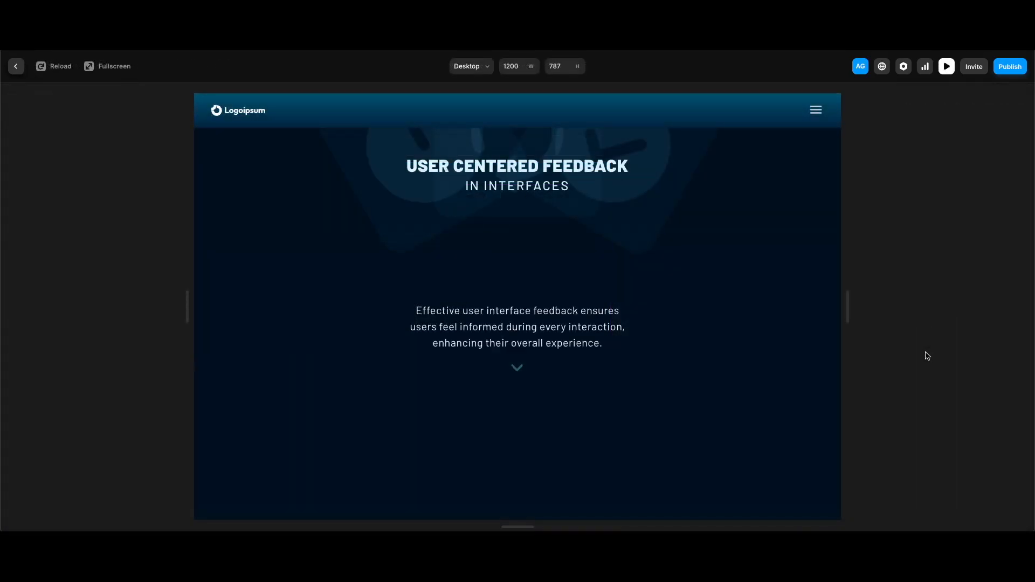
pyautogui.scroll(-5, 710, 410)
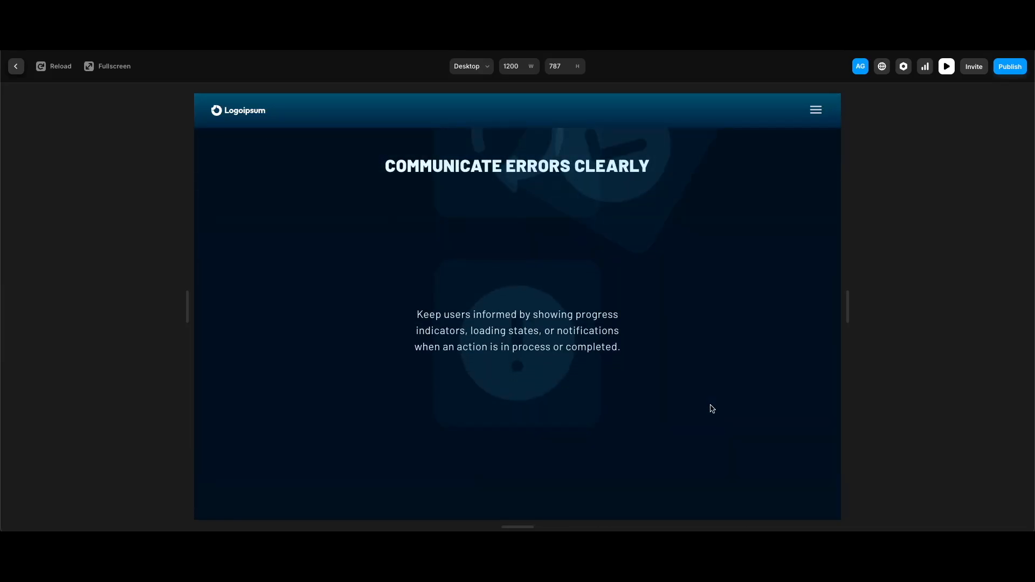
pyautogui.scroll(5, 712, 408)
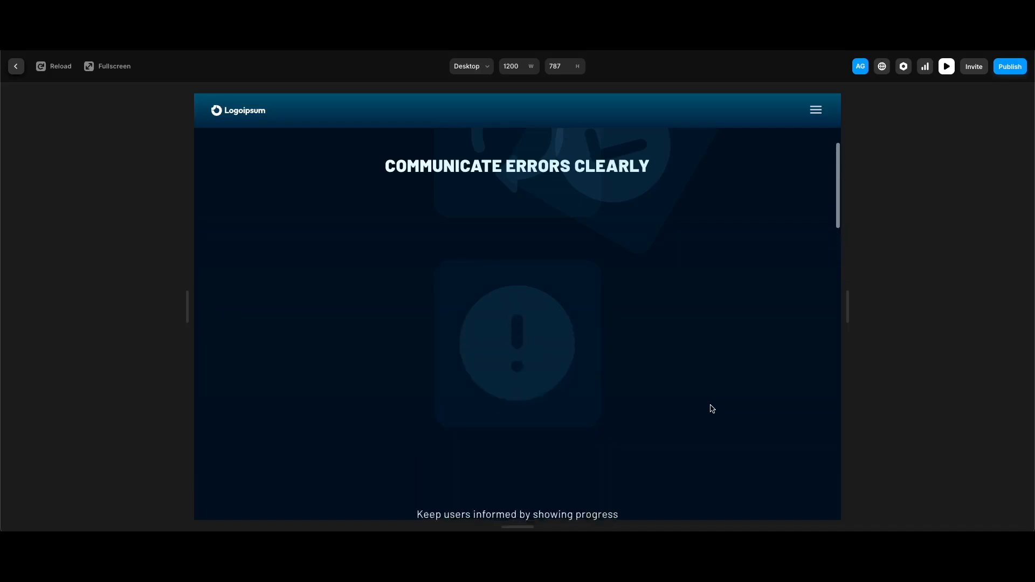
pyautogui.scroll(-5, 712, 408)
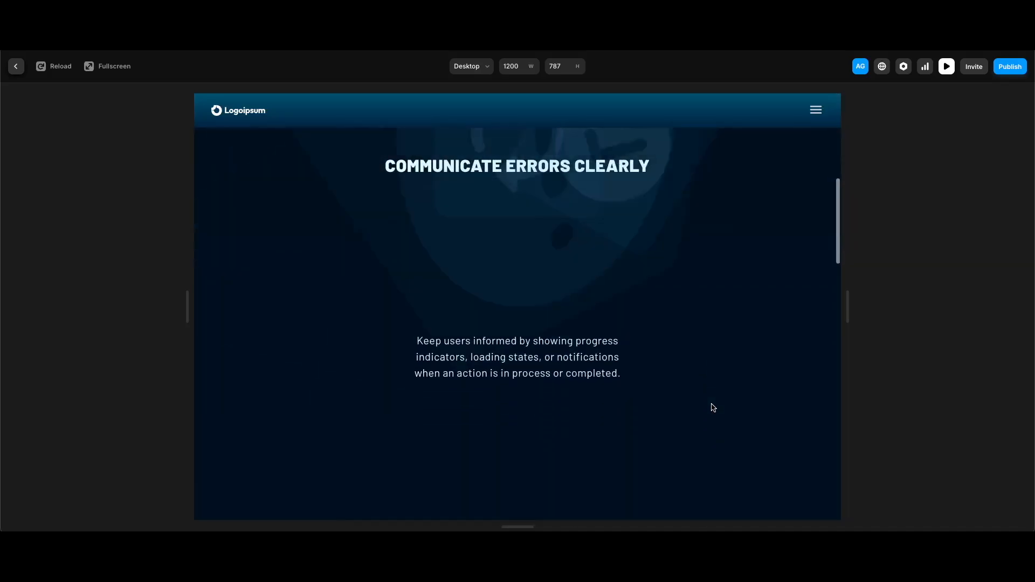
pyautogui.scroll(5, 713, 407)
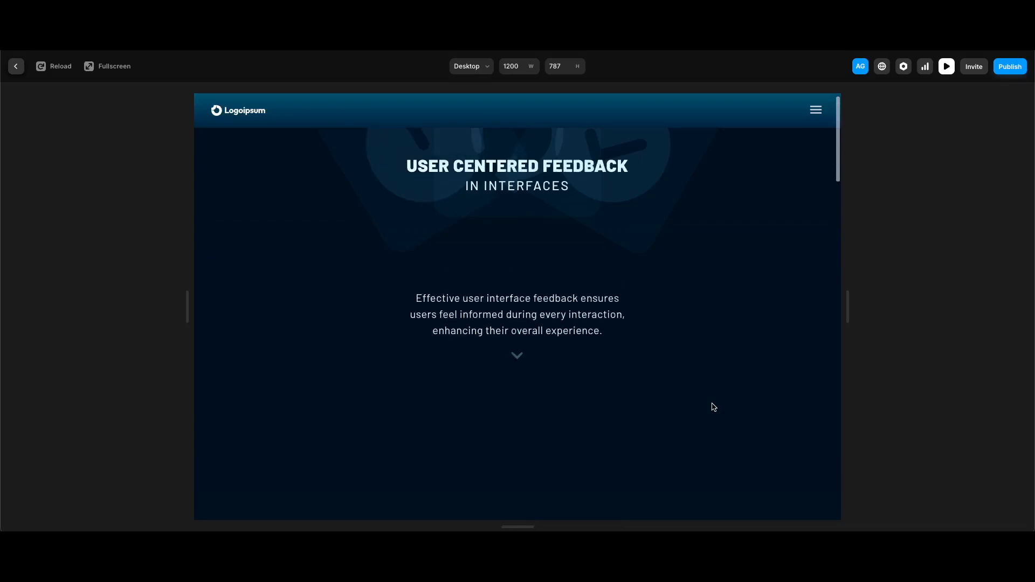
pyautogui.scroll(-5, 711, 406)
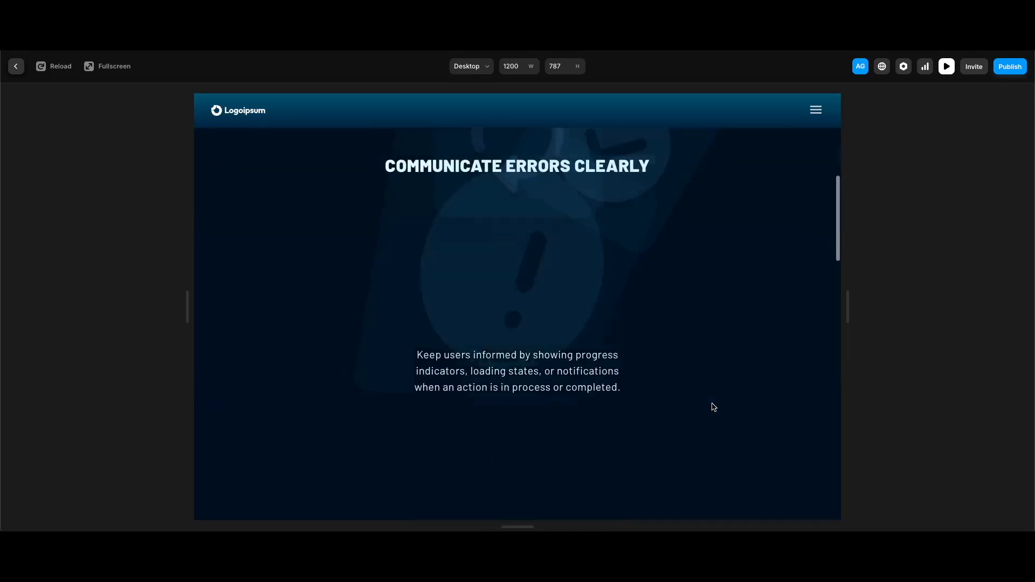
pyautogui.press('Escape')
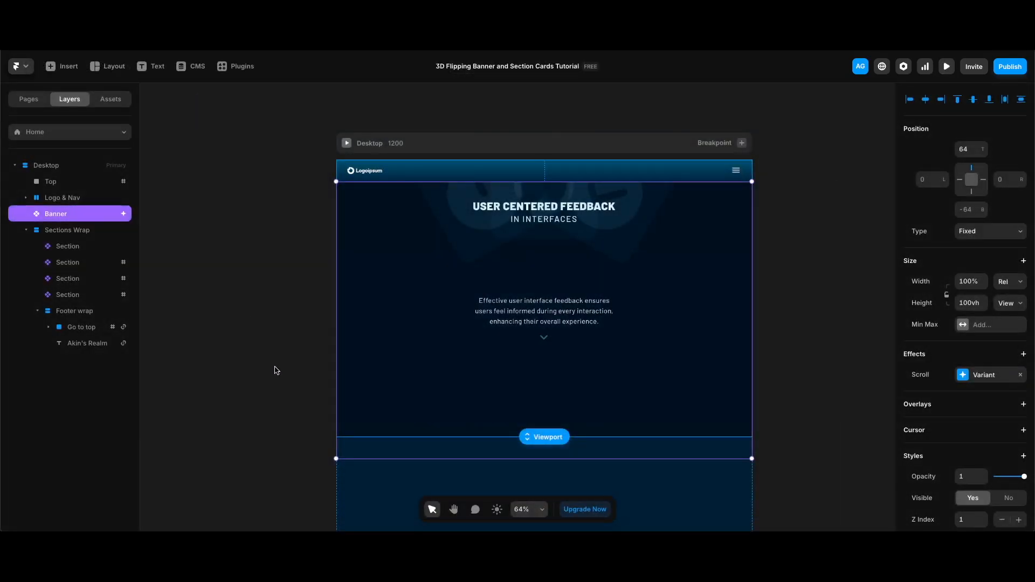
# Open the Banner component for editing, duplicate Variant 1 and rename the copy Variant 3-2.
pyautogui.doubleClick(428, 351)
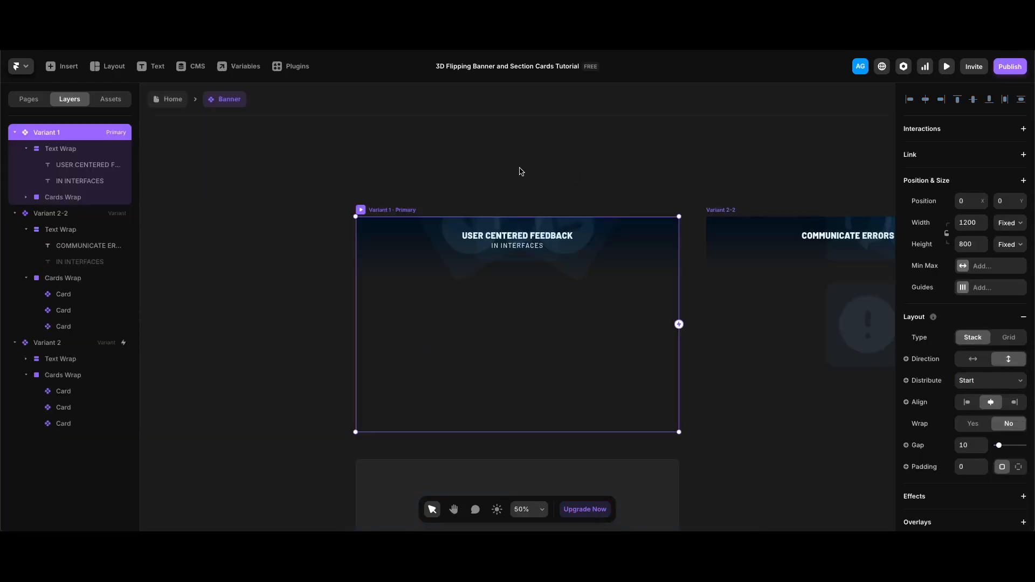
pyautogui.scroll(-3, 416, 207)
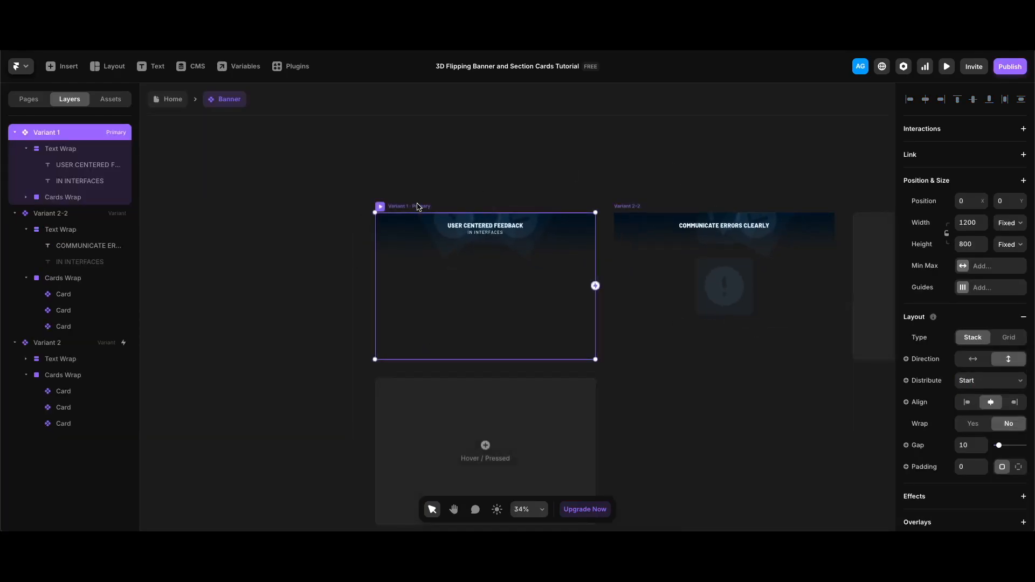
pyautogui.press('super+d')
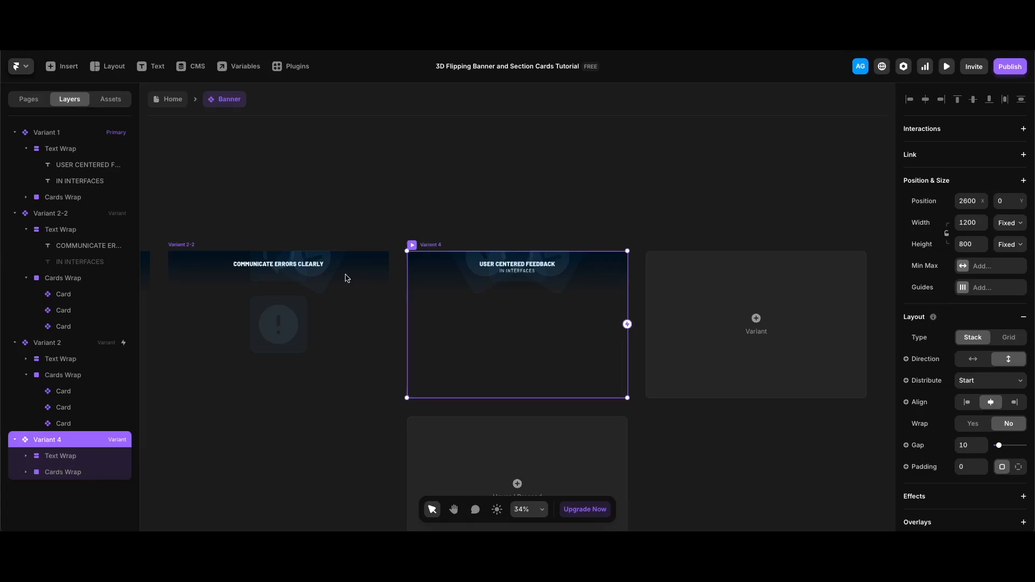
pyautogui.doubleClick(59, 439)
pyautogui.click(64, 439)
pyautogui.press('BackSpace')
pyautogui.write('3-2')
pyautogui.press('Return')
# Hide the IN INTERFACES text layer in the Text Wrap of Variant 3-2.
pyautogui.click(25, 455)
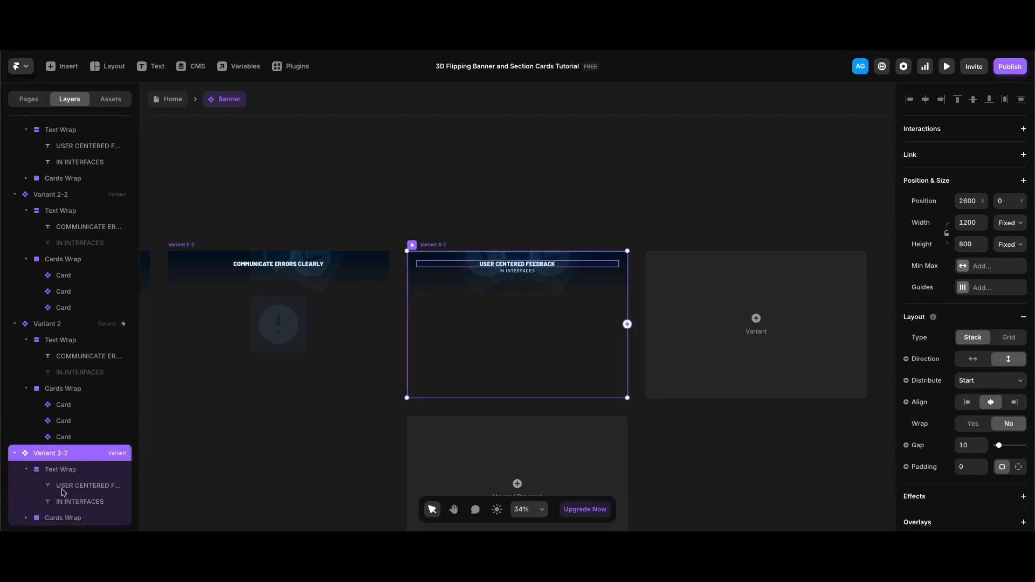
pyautogui.click(97, 502)
pyautogui.press('BackSpace')
# Change the heading text of Variant 3-2 to "PROVIDE REAL-TIME UPDATES".
pyautogui.click(96, 486)
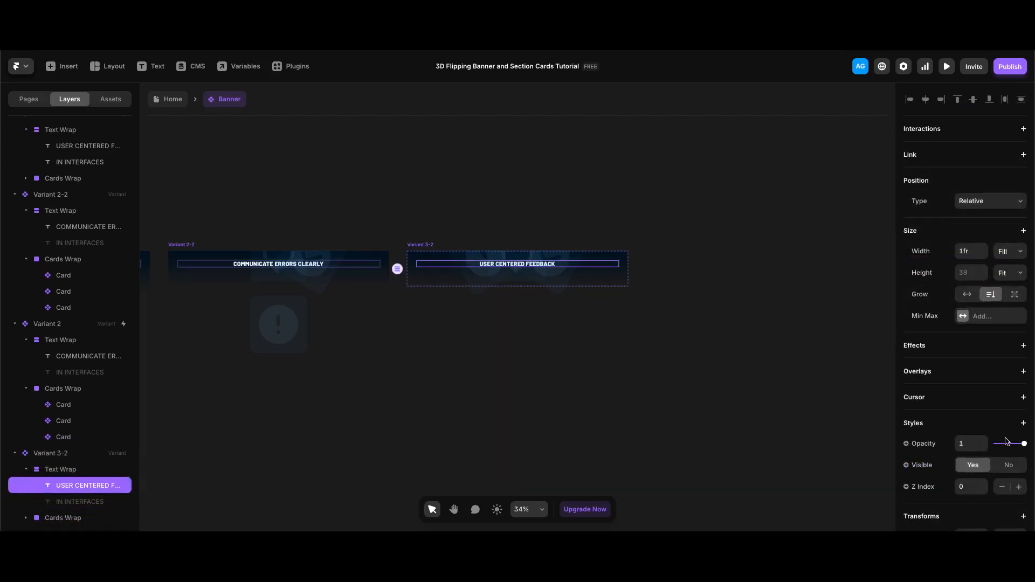
pyautogui.scroll(-6, 1005, 441)
pyautogui.click(993, 260)
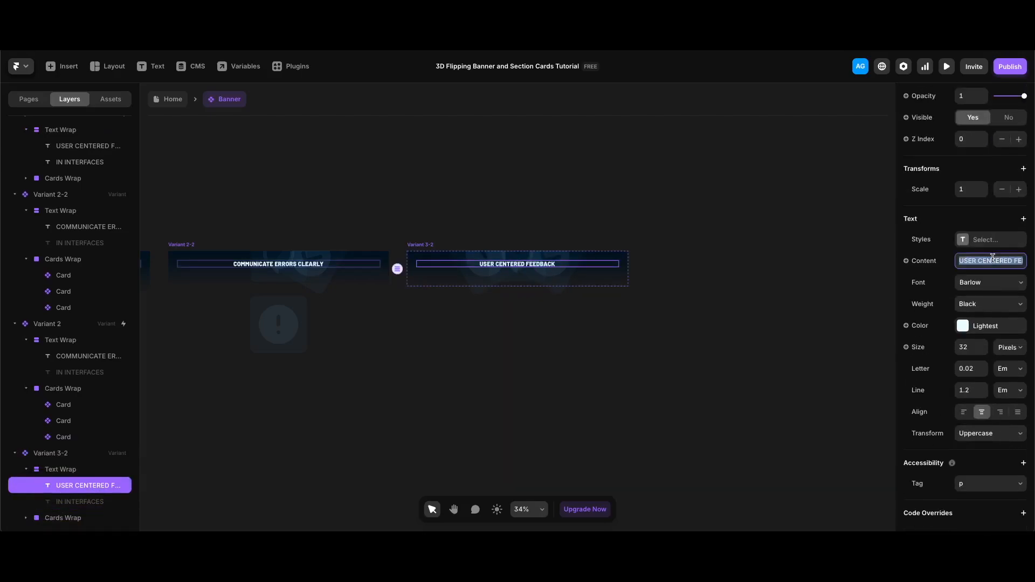
pyautogui.write('PROVIDE REAL-TIME UPDATES')
pyautogui.press('Return')
# Duplicate Variant 3-2 of the Banner component and rename the copy Variant 3.
pyautogui.click(447, 242)
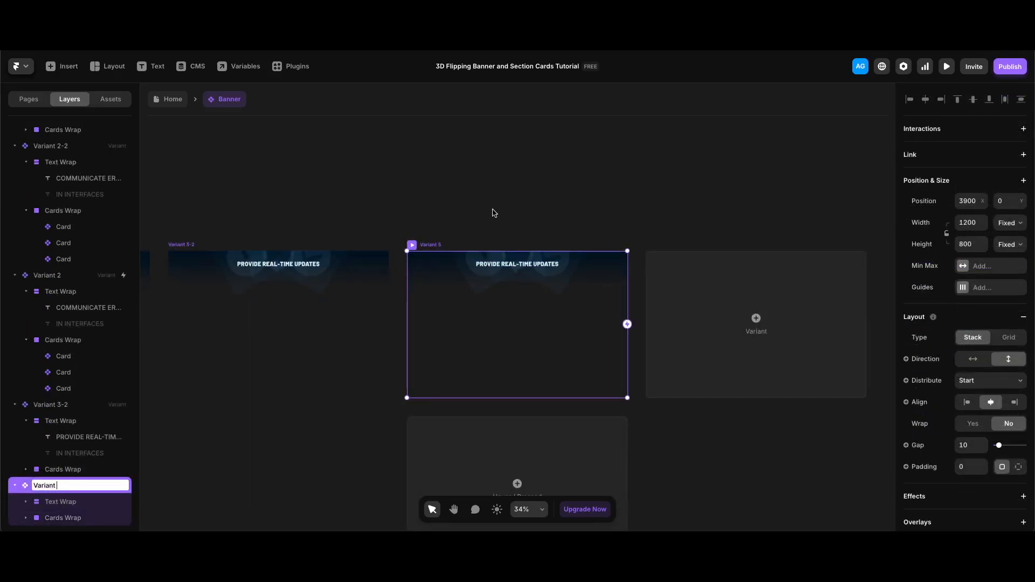
pyautogui.write('3')
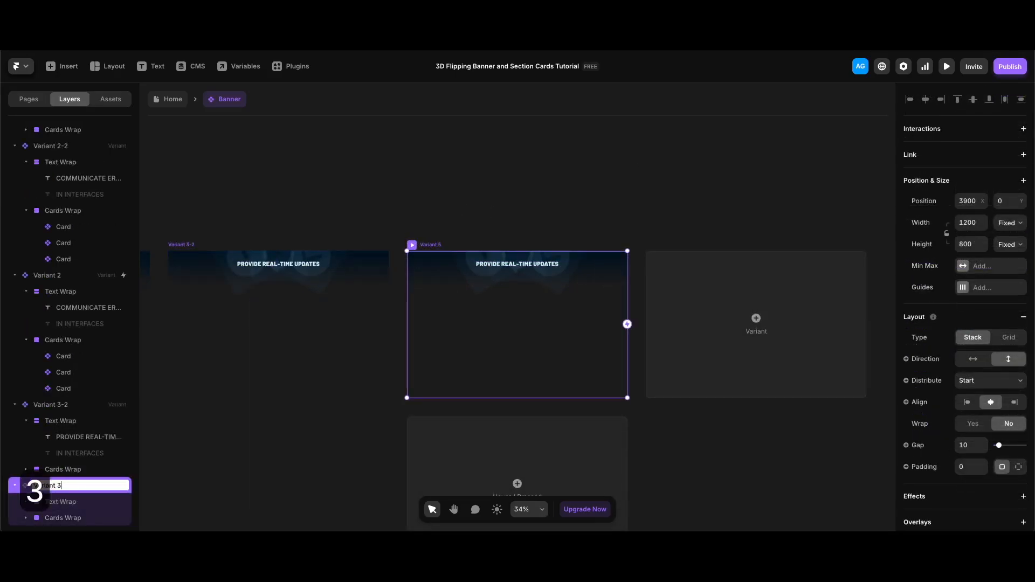
pyautogui.press('Return')
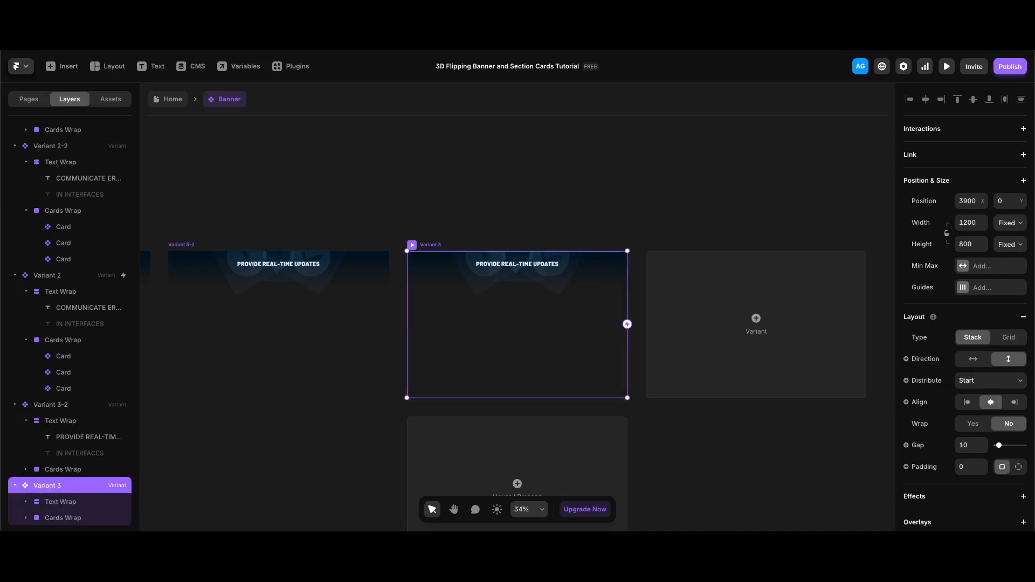
# Place Variant 3 above Variant 3-2 and set its second card's size to 800 by 800.
pyautogui.moveTo(431, 247); pyautogui.dragTo(192, 123)
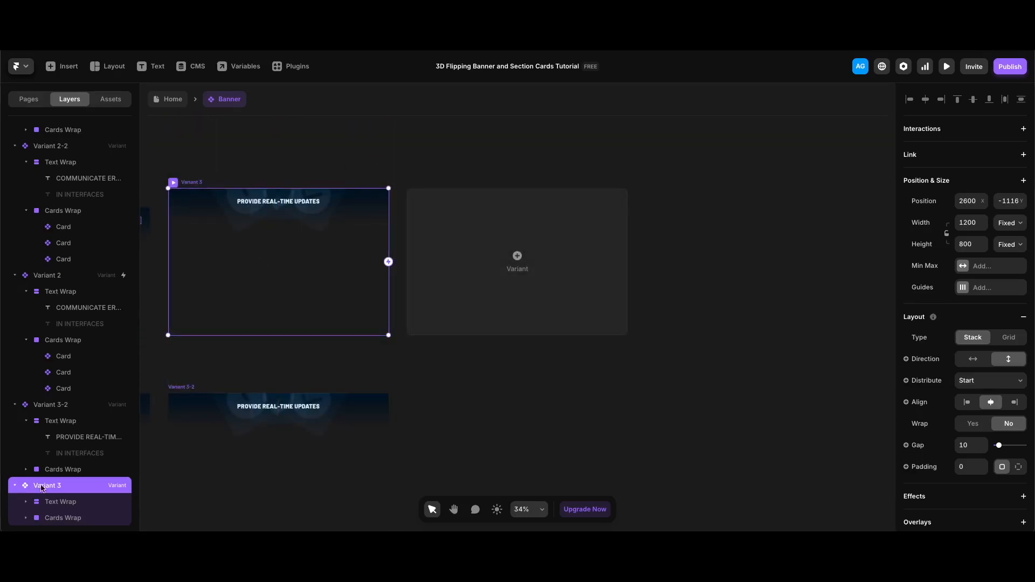
pyautogui.click(26, 519)
pyautogui.click(66, 501)
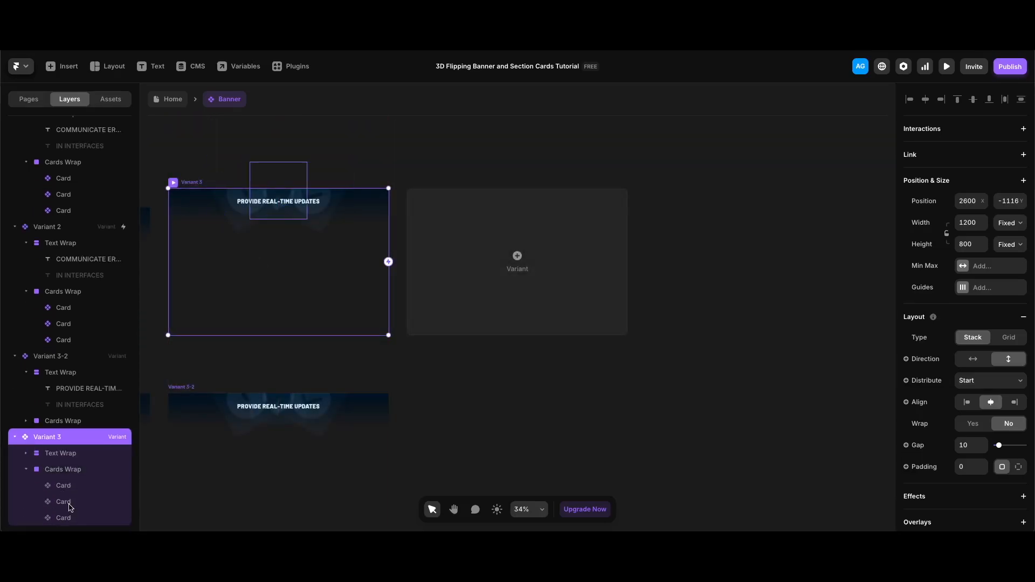
pyautogui.click(974, 308)
pyautogui.write('800')
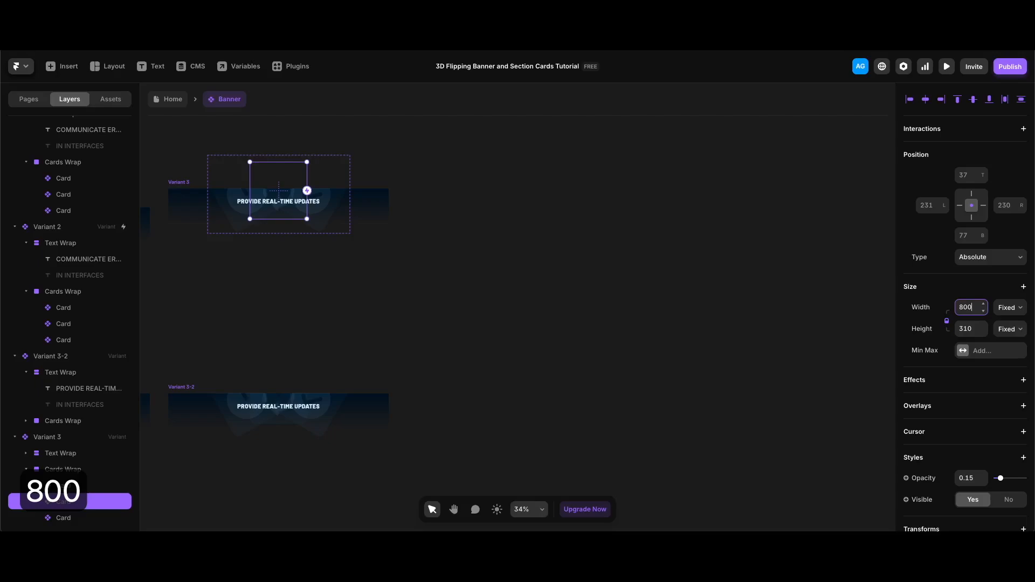
pyautogui.press('Return')
# Set the enlarged Autorenew card's opacity to 0.05 and its X rotation to 90 in Variant 3.
pyautogui.scroll(-2, 1001, 392)
pyautogui.click(974, 369)
pyautogui.write('0.05')
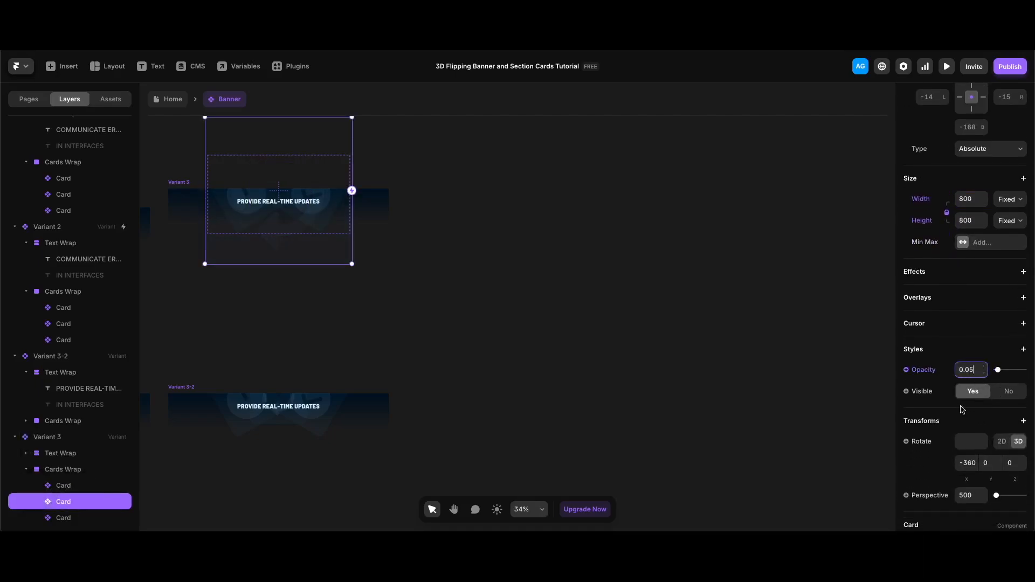
pyautogui.scroll(-2, 963, 408)
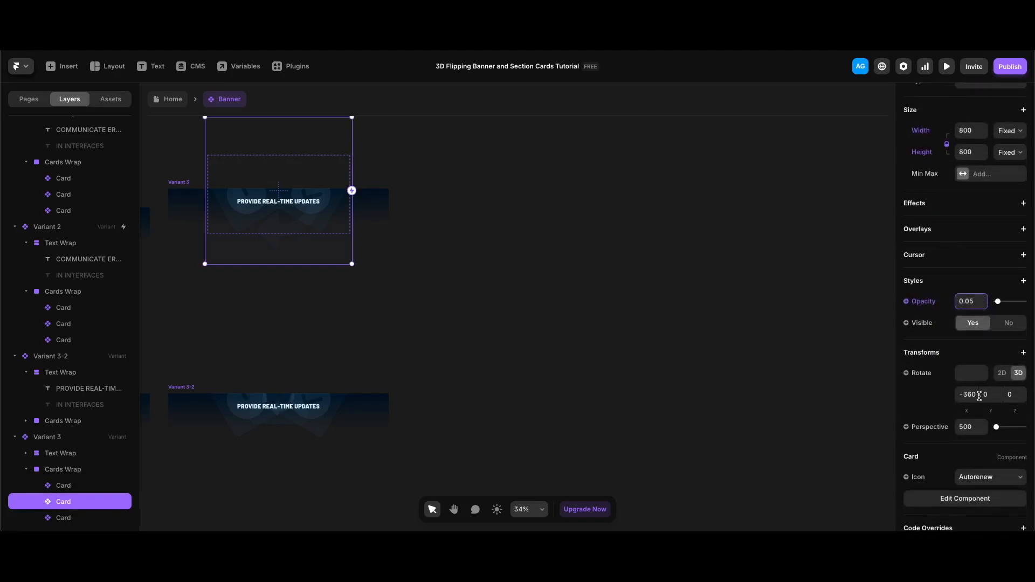
pyautogui.click(977, 397)
pyautogui.write('90')
pyautogui.press('Return')
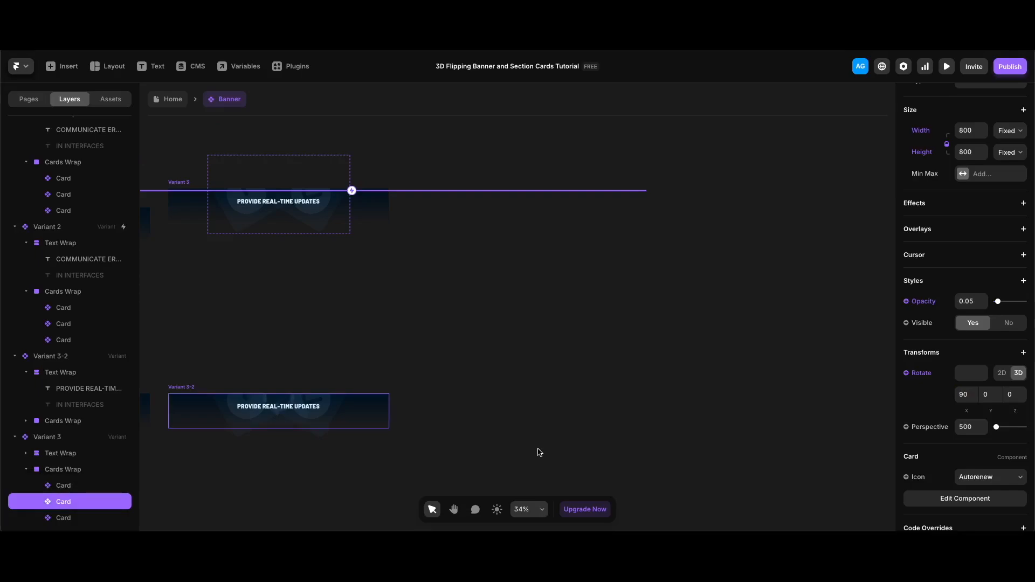
# Move the Autorenew card of Variant 3-2 directly below the Cards Wrap frame, with a bottom offset of -310.
pyautogui.scroll(3, 209, 436)
pyautogui.scroll(-3, 209, 436)
pyautogui.hscroll(-2, 210, 436)
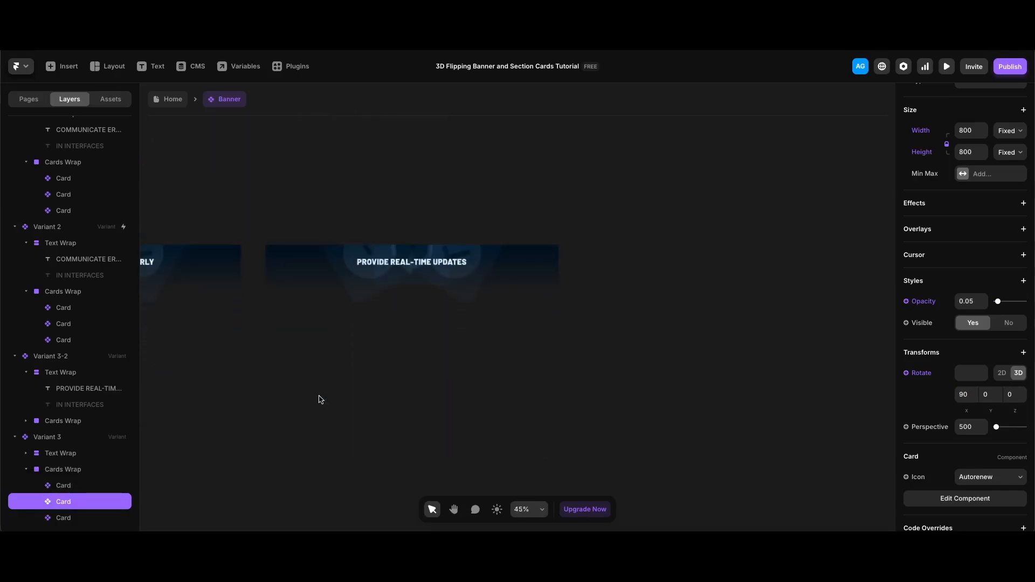
pyautogui.click(284, 241)
pyautogui.click(285, 241)
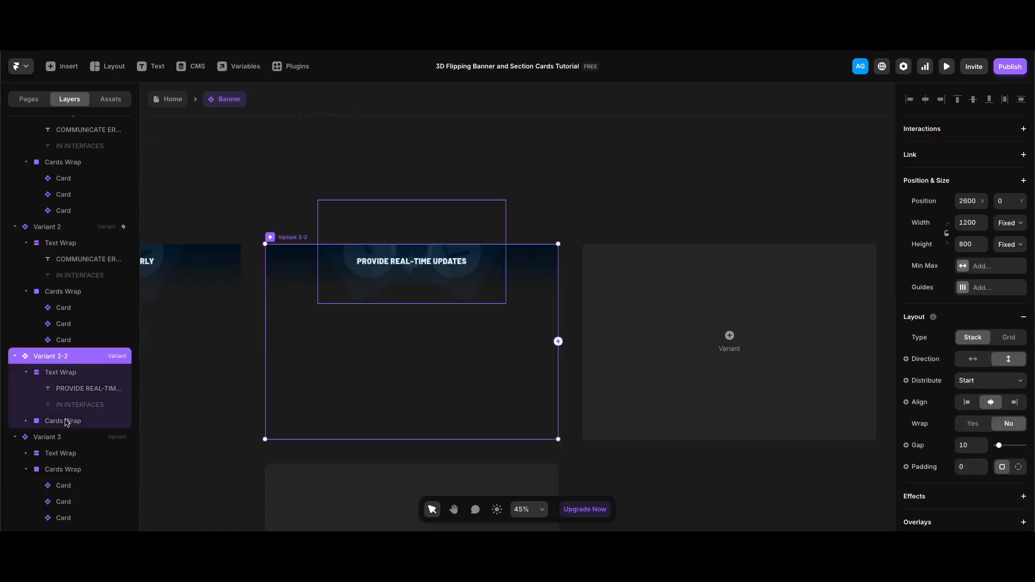
pyautogui.click(30, 421)
pyautogui.click(62, 452)
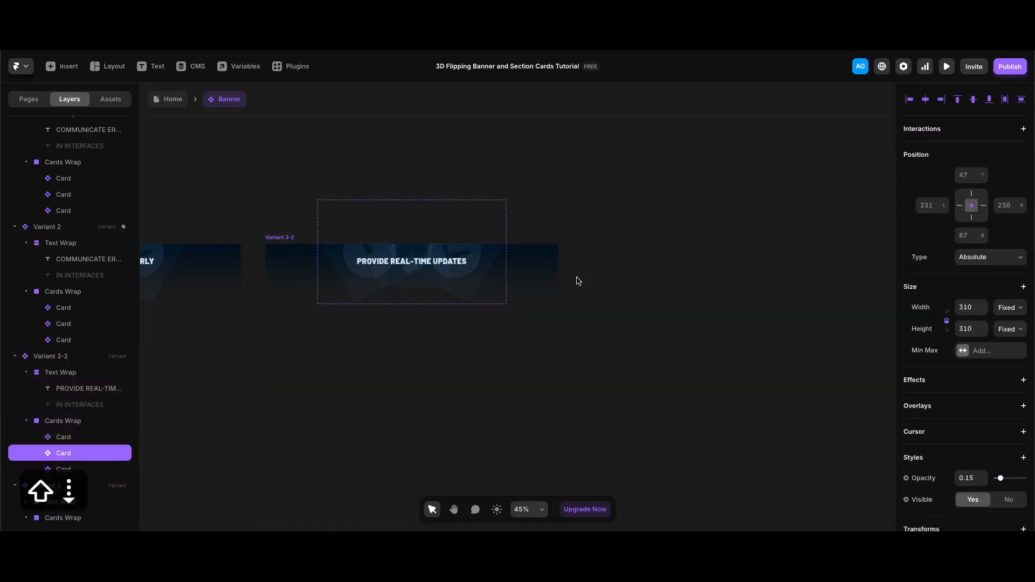
pyautogui.hotkey('shift', 'Down')
pyautogui.hotkey('shift', 'Down')
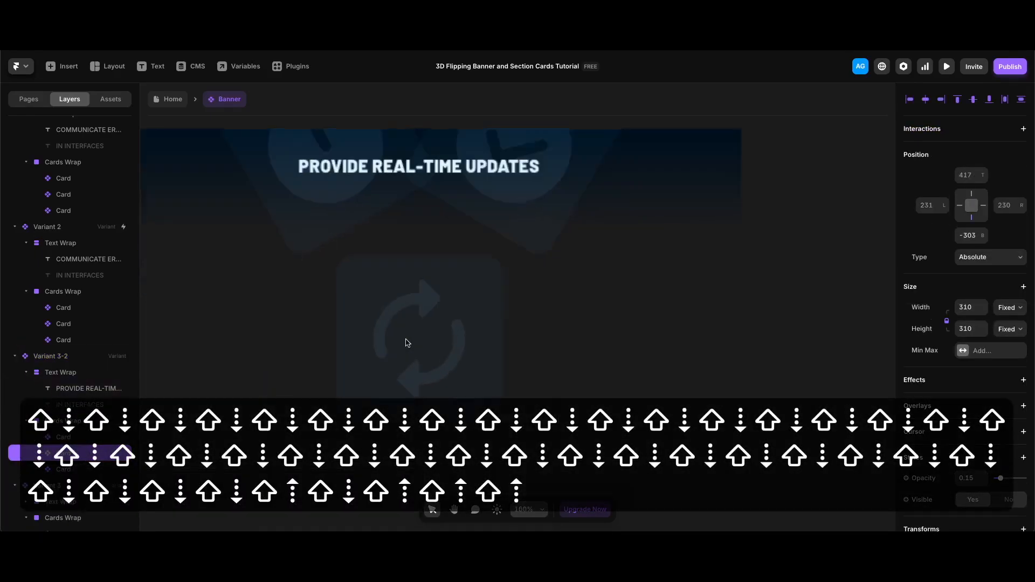
pyautogui.scroll(2, 407, 342)
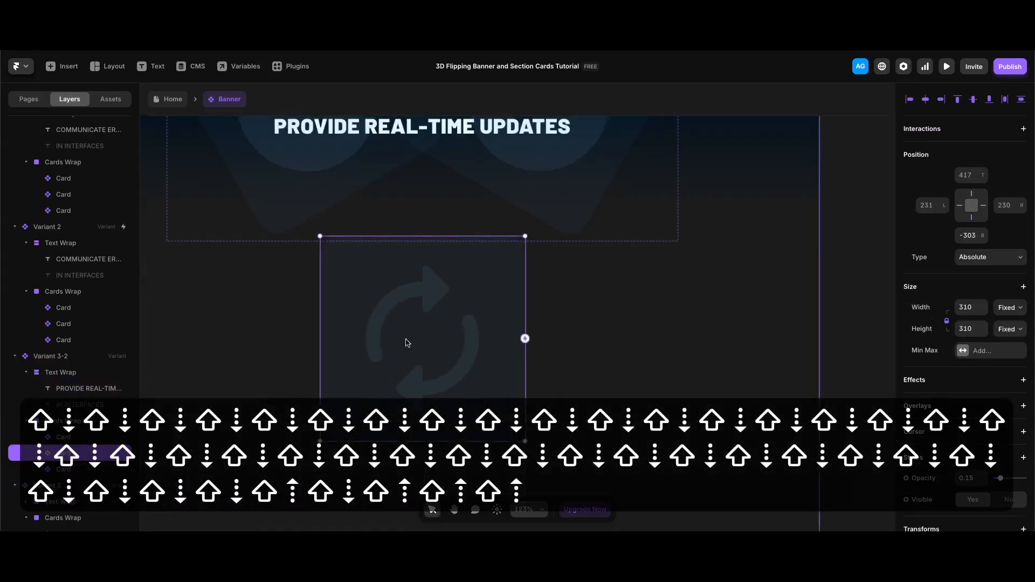
pyautogui.hotkey('shift', 'Down')
pyautogui.hotkey('shift', 'Down')
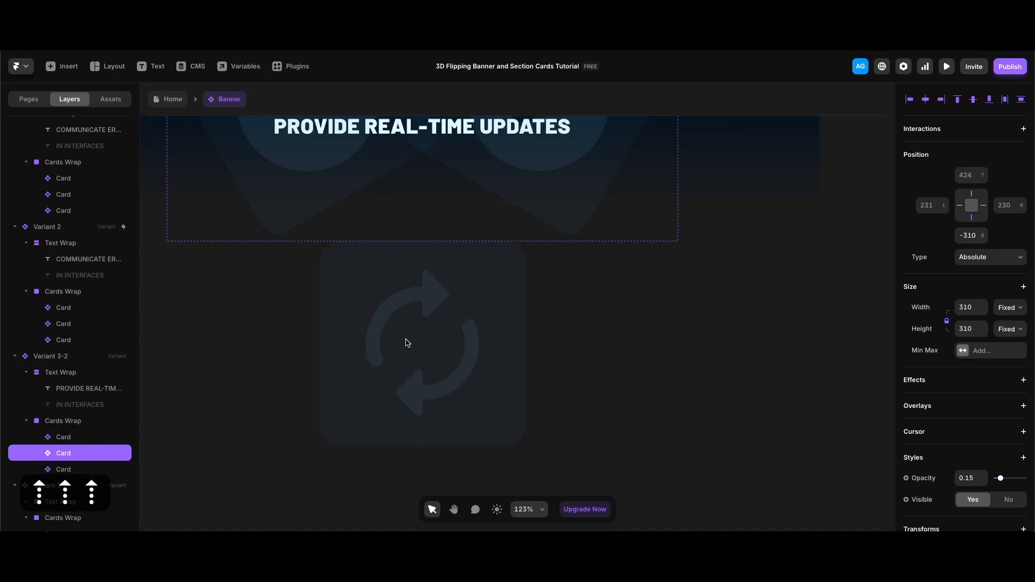
pyautogui.scroll(1, 406, 343)
pyautogui.scroll(-5, 418, 342)
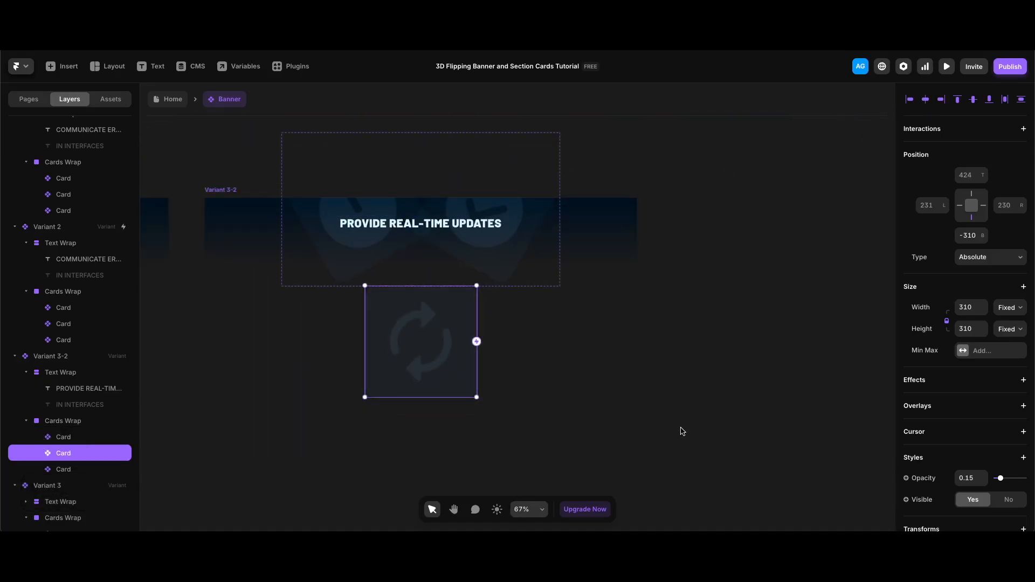
# Set the Autorenew card's 3D rotation in Variant 3-2 to 360 on the X, Y and Z axes.
pyautogui.scroll(-4, 981, 391)
pyautogui.click(973, 382)
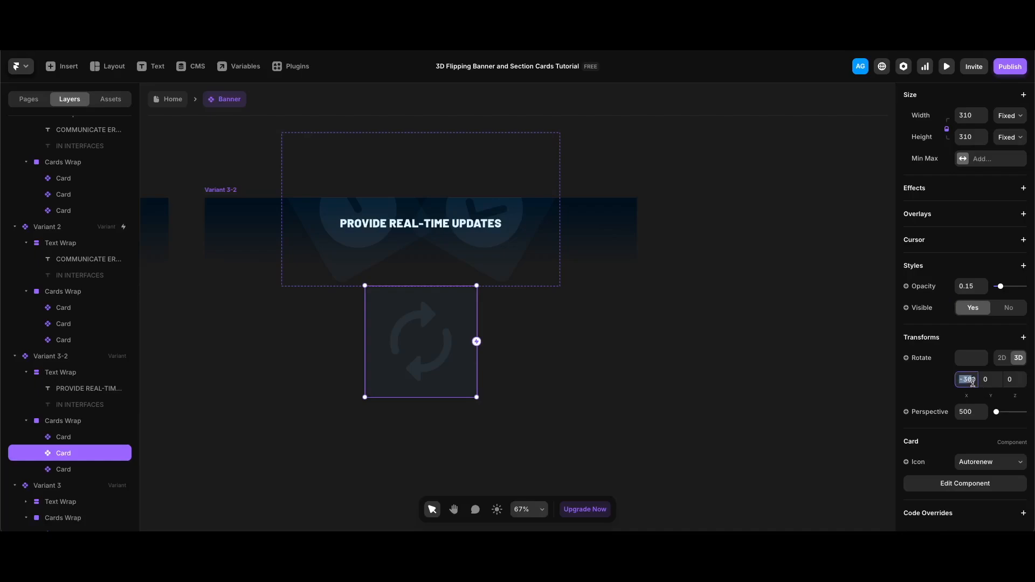
pyautogui.write('360')
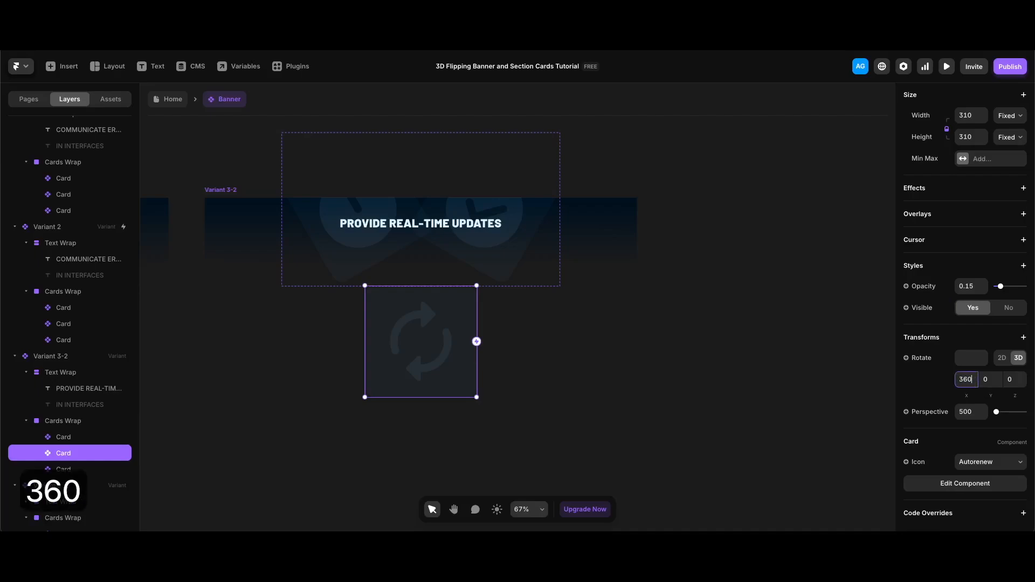
pyautogui.press('Tab')
pyautogui.write('360')
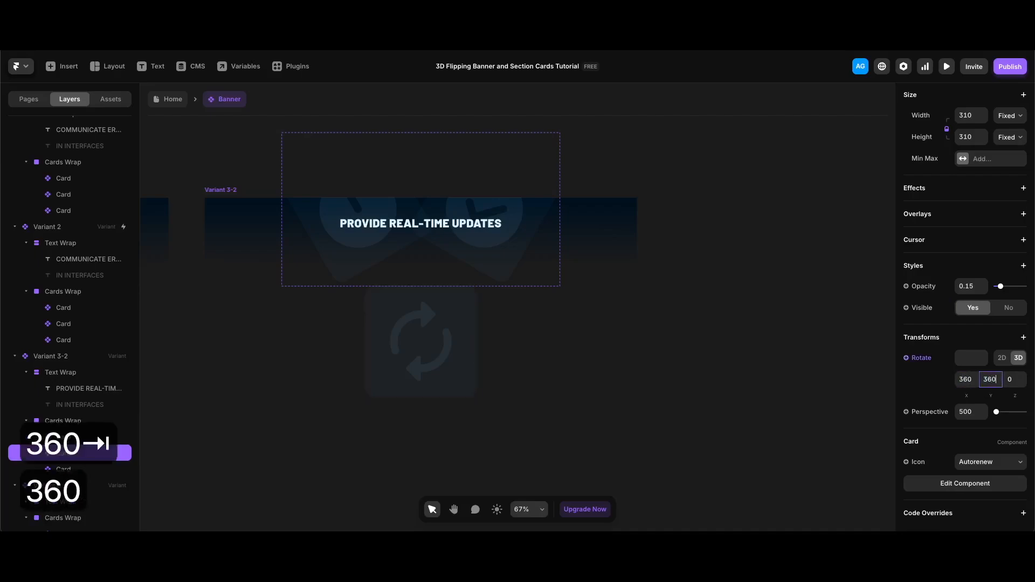
pyautogui.press('Tab')
pyautogui.write('360')
# Connect Variant 3 to Variant 3-2 with an Appear interaction that has a 0.5 s delay.
pyautogui.scroll(-5, 520, 370)
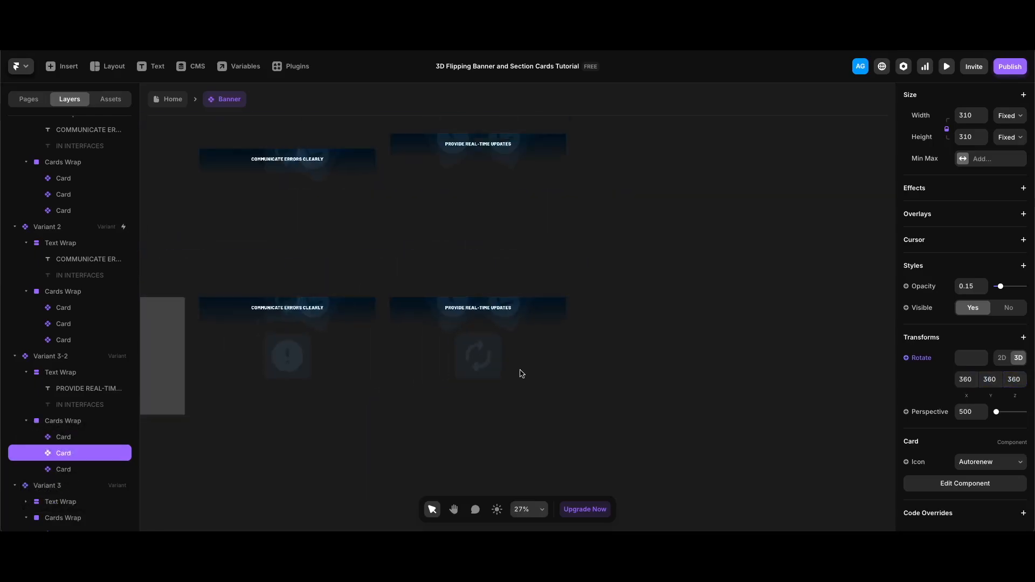
pyautogui.click(555, 231)
pyautogui.moveTo(557, 231); pyautogui.dragTo(480, 314)
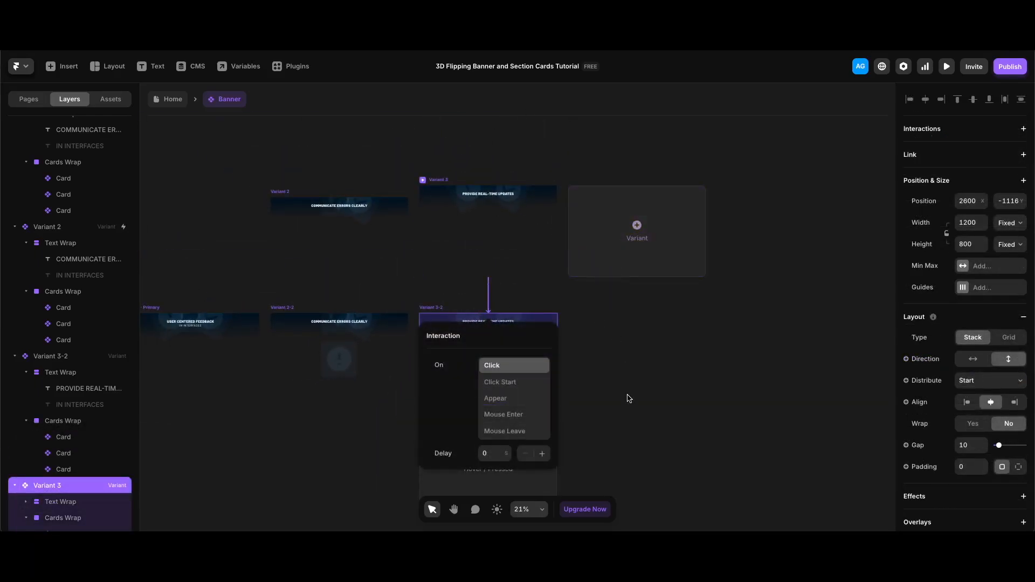
pyautogui.click(539, 398)
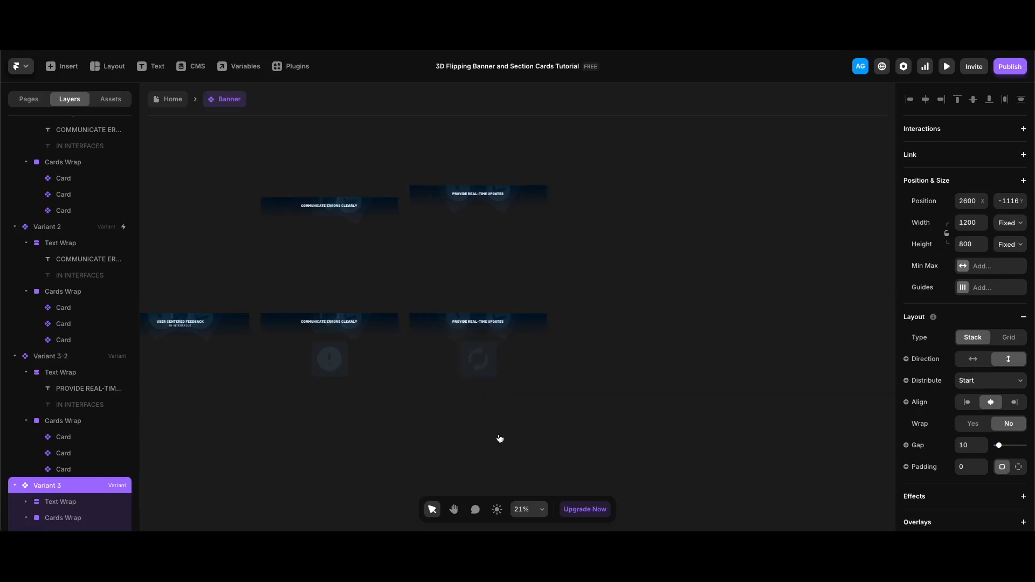
pyautogui.click(485, 453)
pyautogui.write('.5')
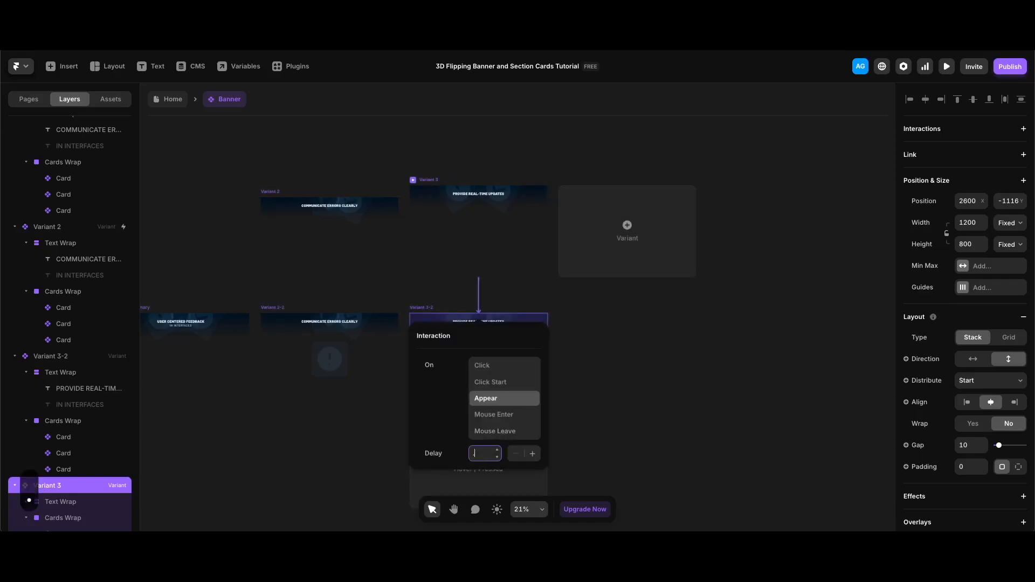
pyautogui.press('Return')
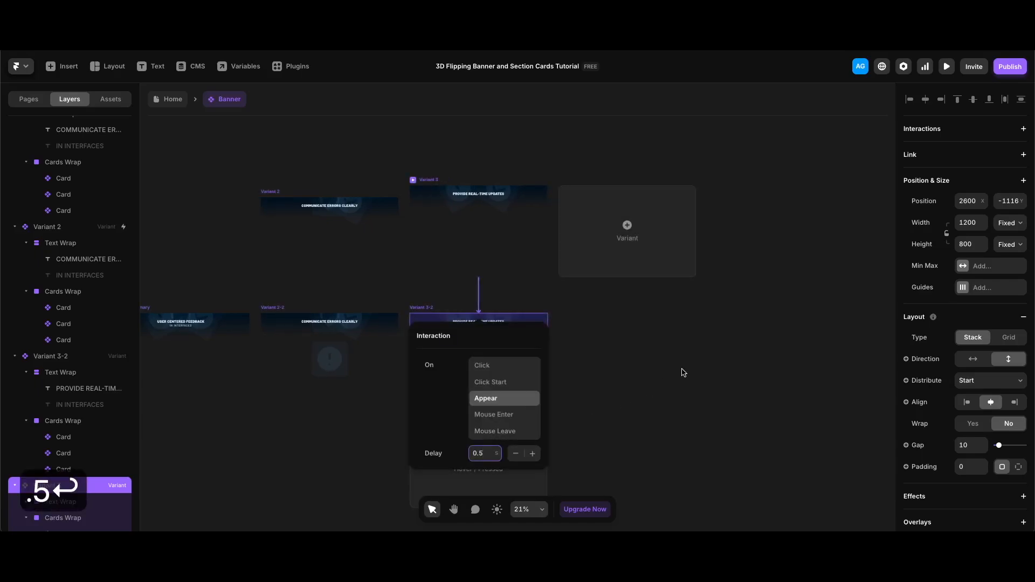
# Set Variant 3's spring transition to a time of 2 s and a bounce of 0.1.
pyautogui.scroll(-5, 990, 387)
pyautogui.click(995, 287)
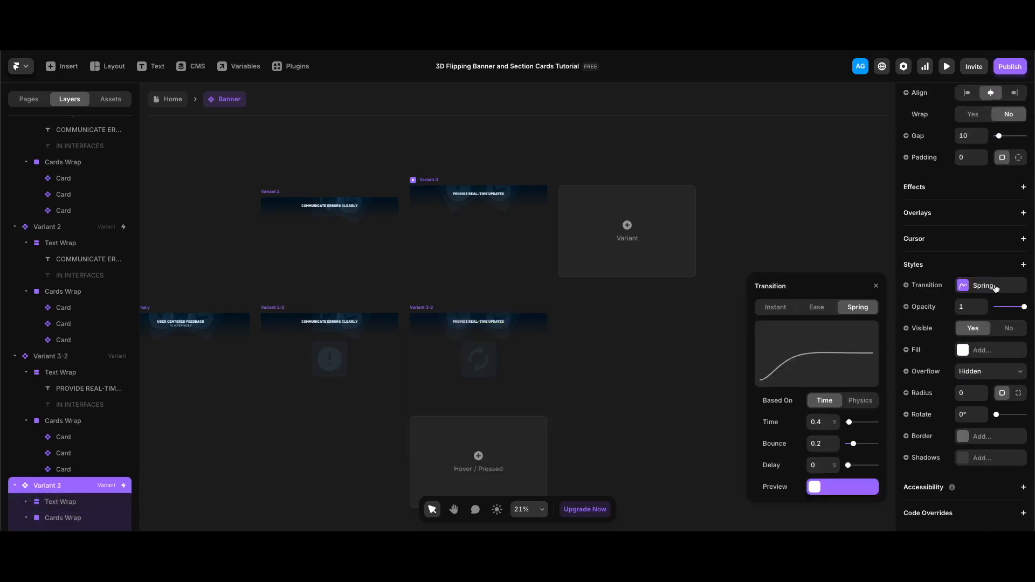
pyautogui.click(824, 423)
pyautogui.write('2')
pyautogui.press('Tab')
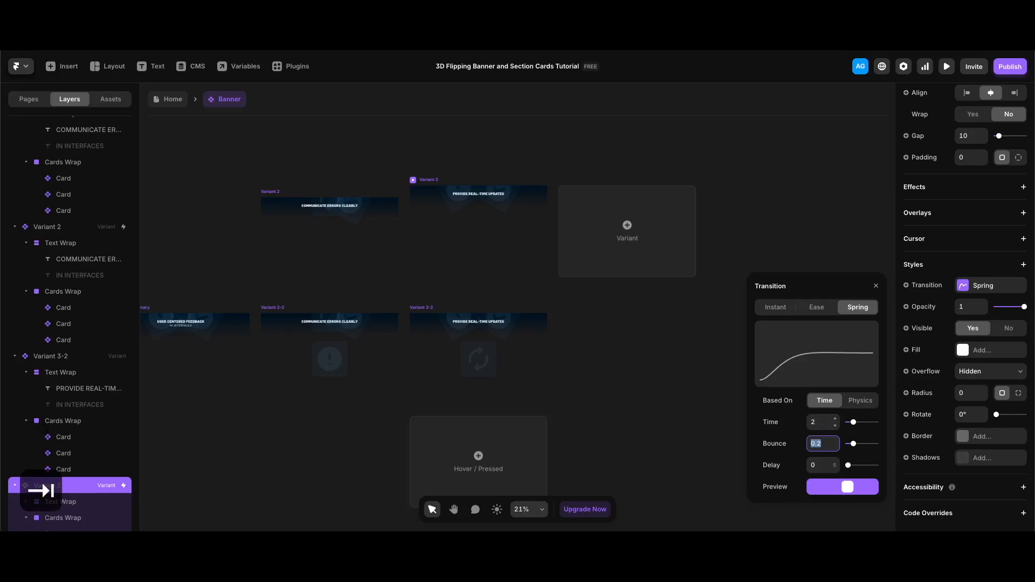
pyautogui.write('.1')
pyautogui.press('Return')
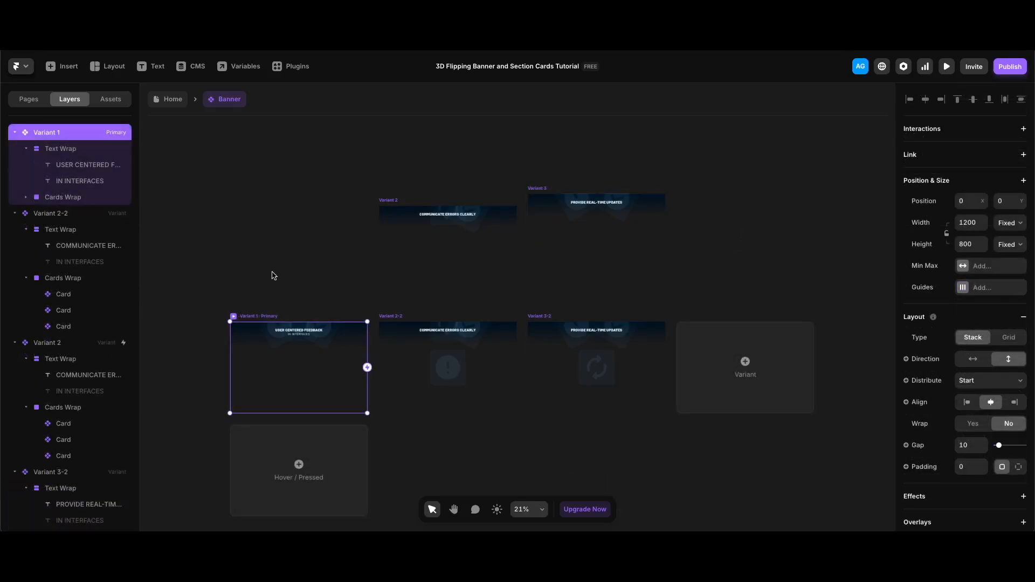
# Duplicate Variant 1 of the Banner component and rename the copy Variant 4-2.
pyautogui.press('super+d')
pyautogui.press('BackSpace')
pyautogui.write('4-2')
pyautogui.press('Return')
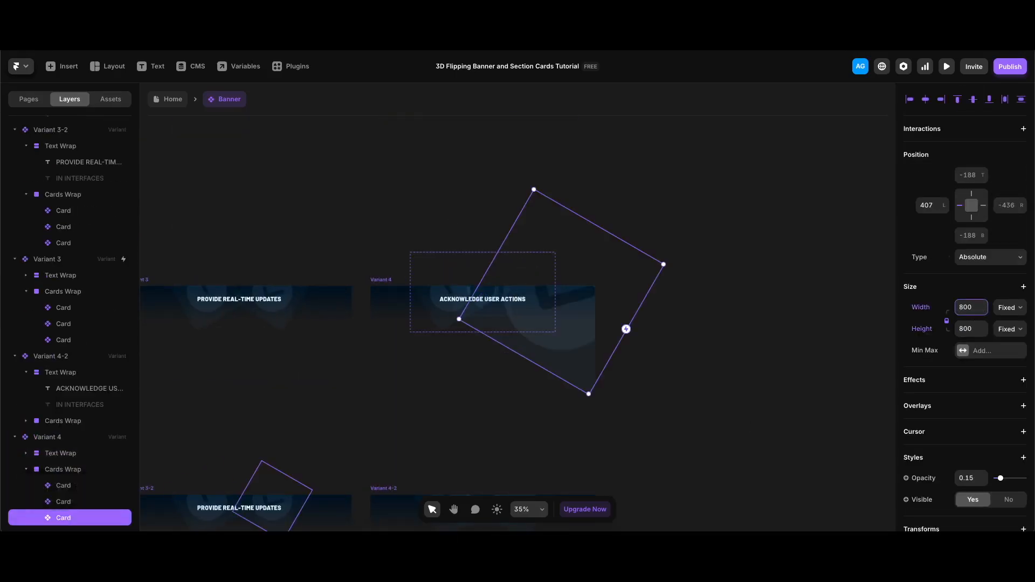
# Set the X rotation of the enlarged third card in Variant 4 to 90.
pyautogui.scroll(-5, 965, 323)
pyautogui.write('90')
pyautogui.press('Return')
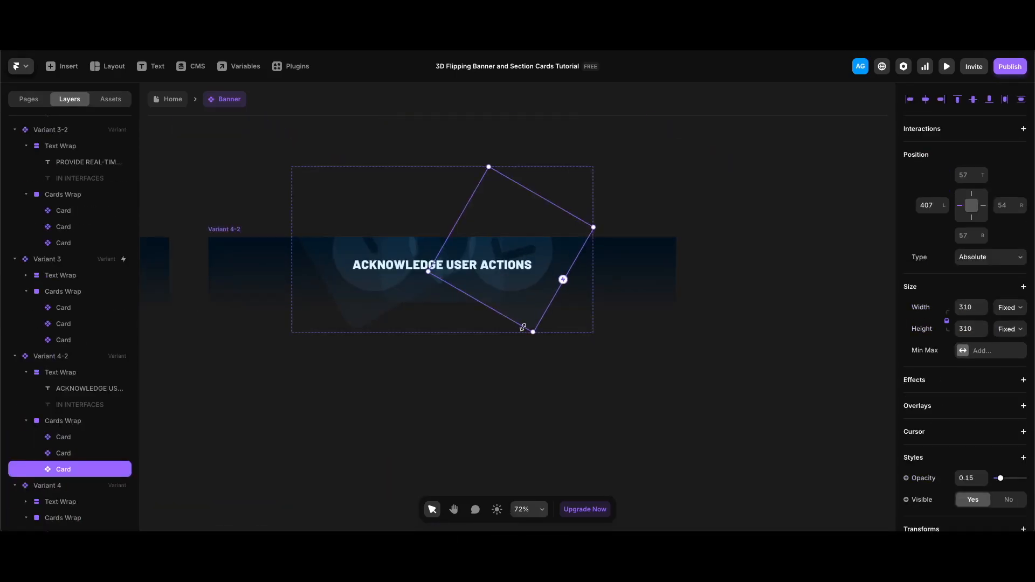
# Move the CheckCircle card of Variant 4-2 directly below the Cards Wrap frame and set its X rotation to 360.
pyautogui.hotkey('shift', 'Down')
pyautogui.hotkey('shift', 'Down')
pyautogui.hotkey('shift', 'Down')
pyautogui.hotkey('shift', 'Down')
pyautogui.hotkey('shift', 'Down')
pyautogui.hotkey('shift', 'Down')
pyautogui.hotkey('shift', 'Down')
pyautogui.hotkey('shift', 'Down')
pyautogui.hotkey('shift', 'Down')
pyautogui.hotkey('shift', 'Down')
pyautogui.hotkey('shift', 'Down')
pyautogui.hotkey('shift', 'Down')
pyautogui.hotkey('shift', 'Down')
pyautogui.hotkey('shift', 'Down')
pyautogui.hotkey('shift', 'Down')
pyautogui.hotkey('shift', 'Down')
pyautogui.hotkey('shift', 'Down')
pyautogui.hotkey('shift', 'Down')
pyautogui.hotkey('shift', 'Down')
pyautogui.hotkey('shift', 'Down')
pyautogui.write('360')
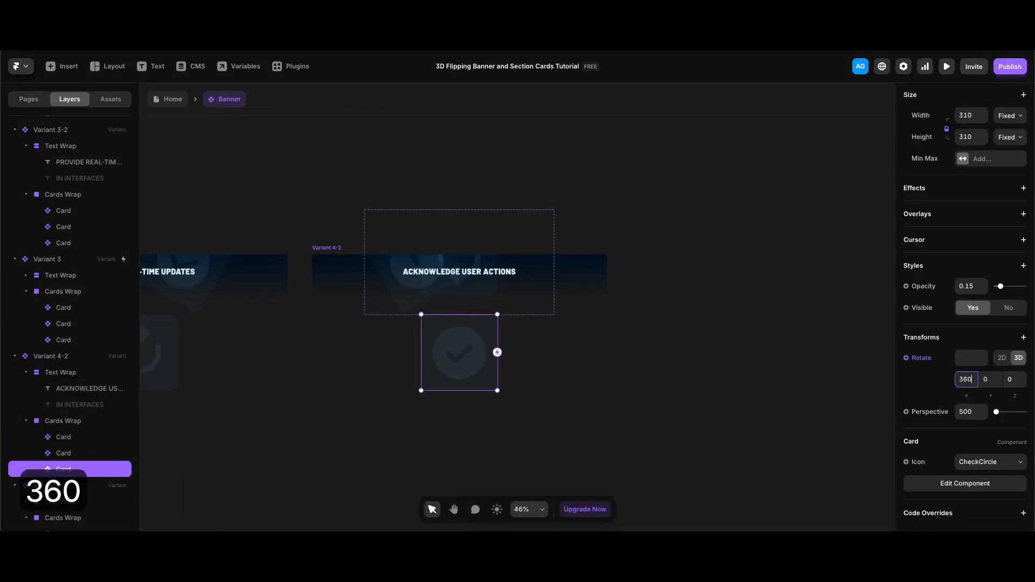
pyautogui.press('Return')
# Set Variant 4's spring transition time to 2 s and return to the Home page.
pyautogui.write('2')
pyautogui.press('Return')
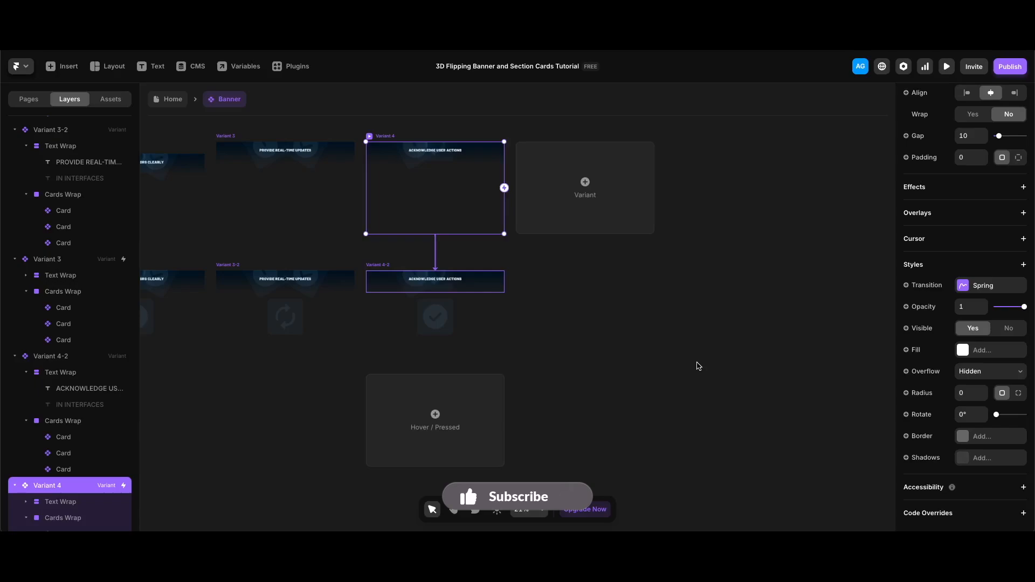
pyautogui.press('Escape')
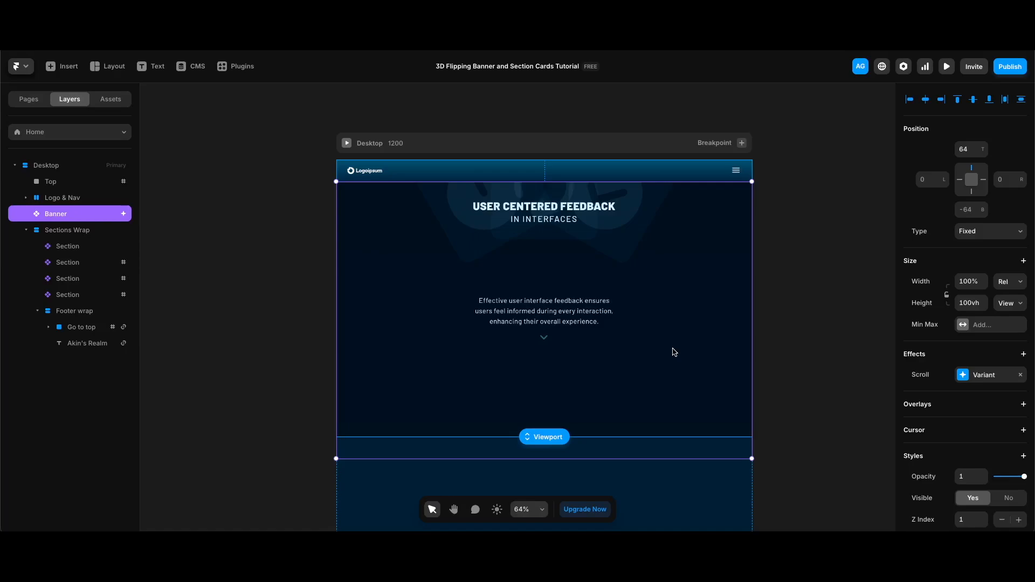
# Add section #3 to the Banner's scroll variant effect and have it switch to Variant 3.
pyautogui.click(983, 375)
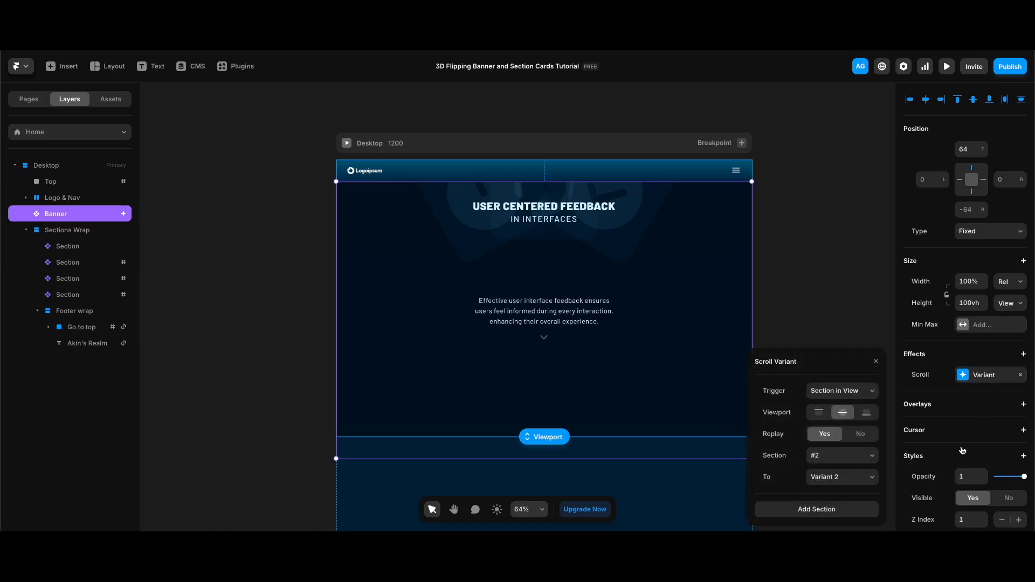
pyautogui.click(816, 509)
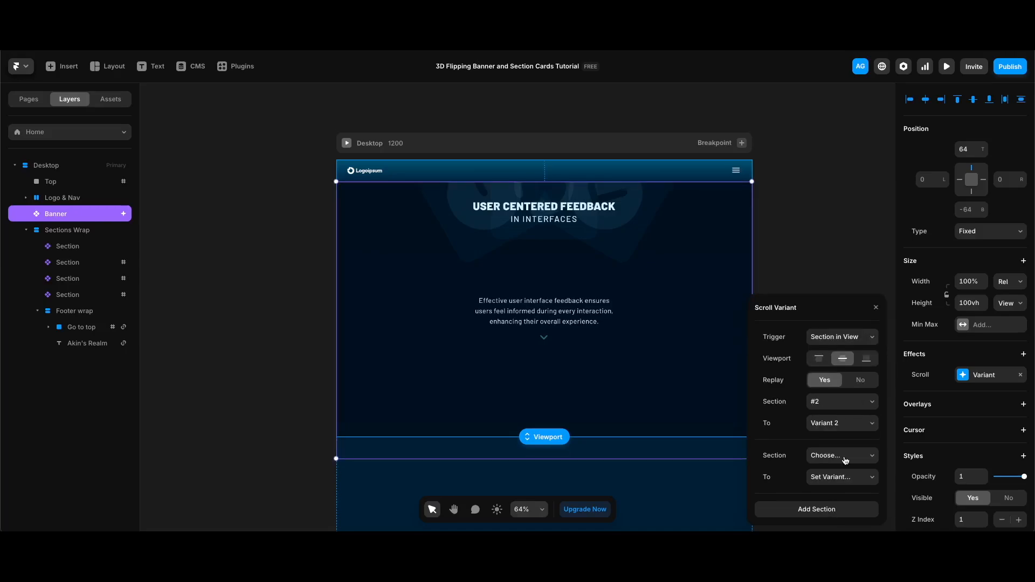
pyautogui.click(844, 455)
pyautogui.click(837, 492)
pyautogui.click(843, 478)
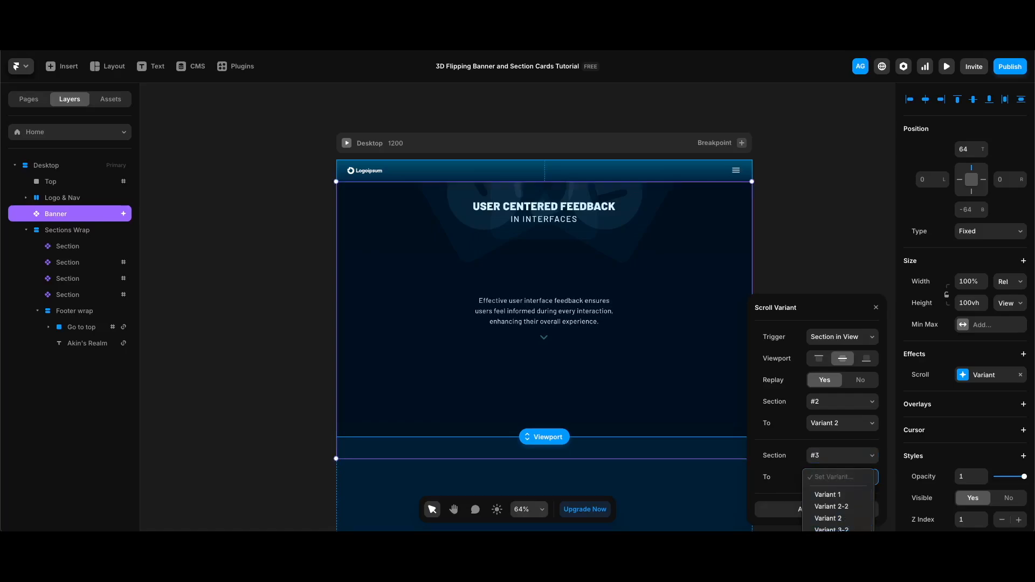
pyautogui.click(831, 523)
# Add section #4 to the Banner's scroll variant effect and assign its matching variant.
pyautogui.click(816, 509)
pyautogui.click(855, 456)
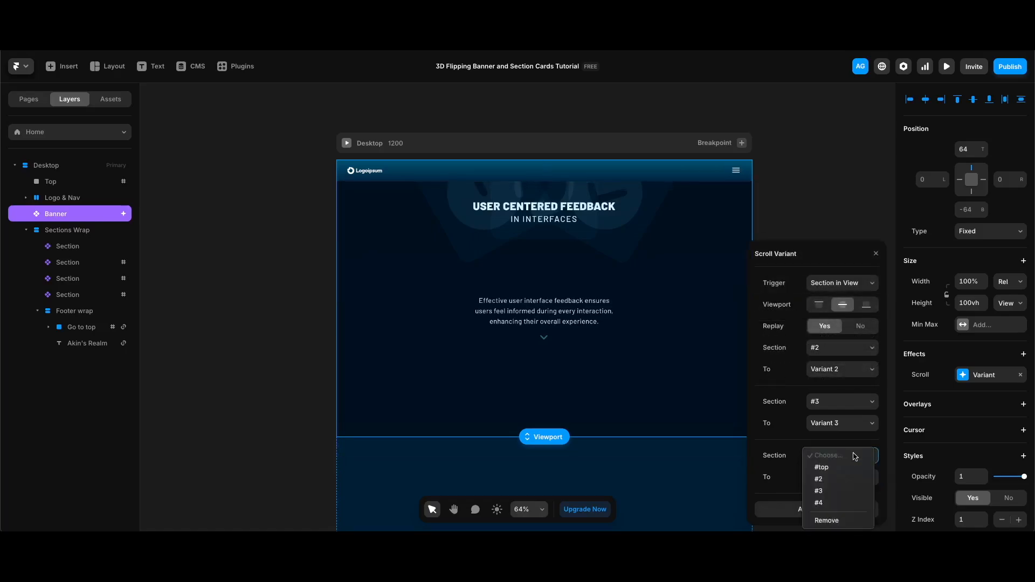
pyautogui.click(839, 502)
pyautogui.click(844, 477)
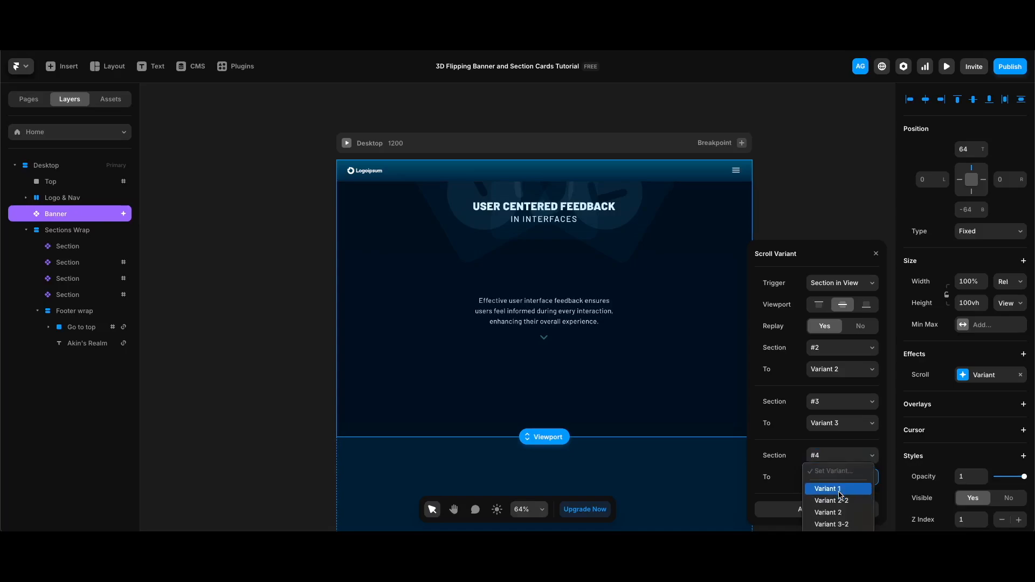
pyautogui.click(839, 495)
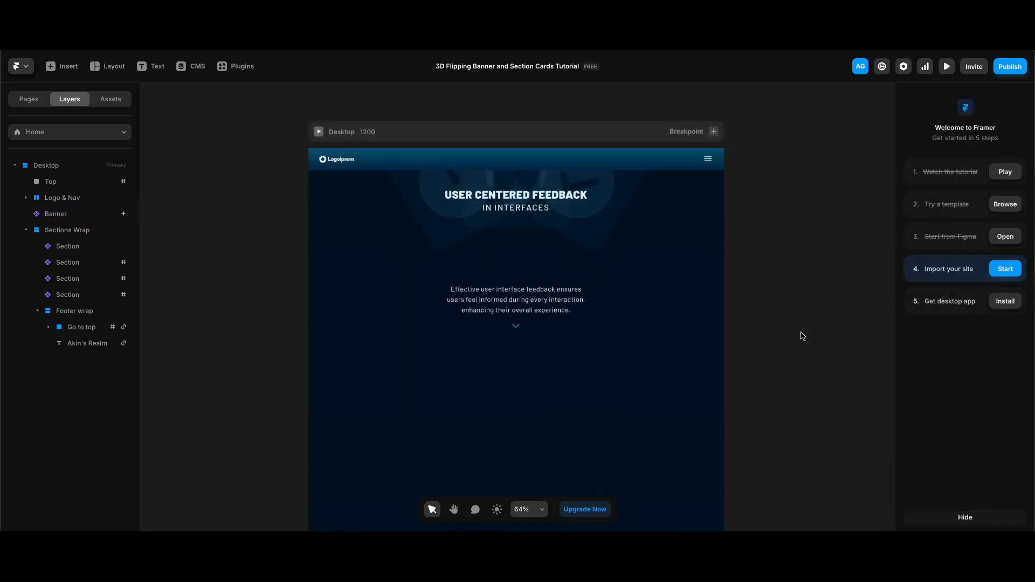
# Preview the Home page and examine the banner's card flips through every section to the footer, then return to the top and repeat the pass.
pyautogui.press('super+p')
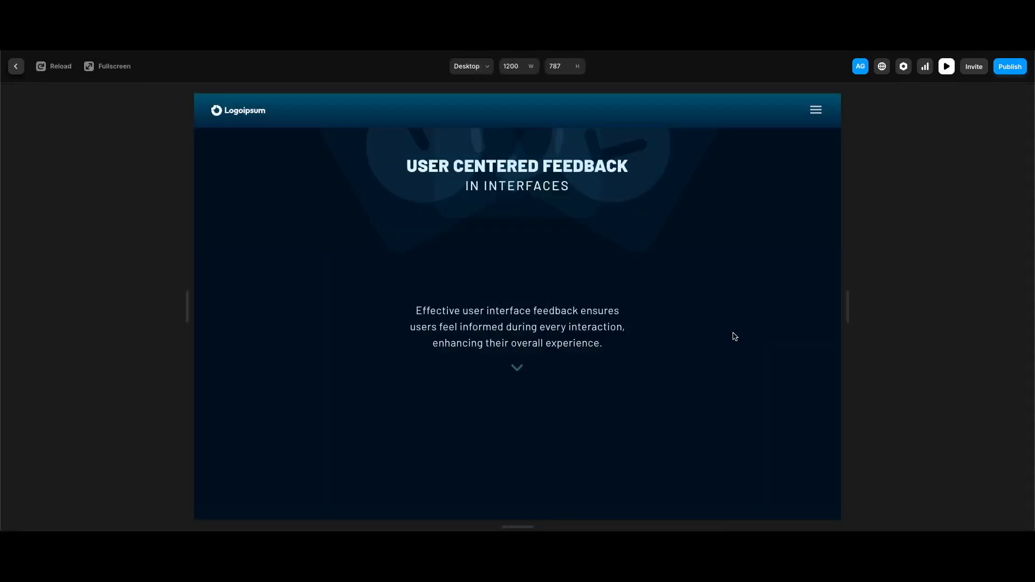
pyautogui.scroll(-5, 727, 338)
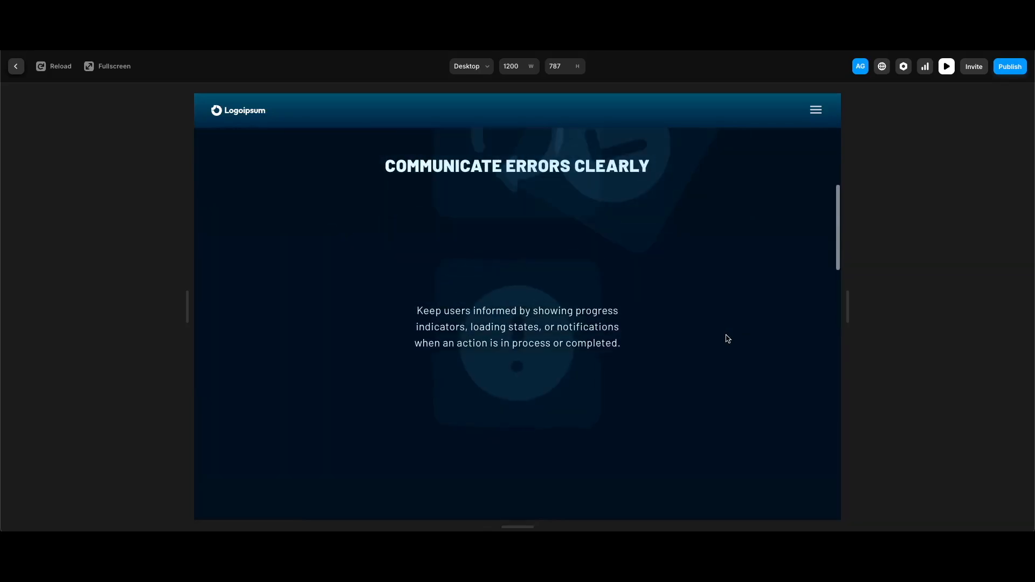
pyautogui.scroll(-5, 728, 339)
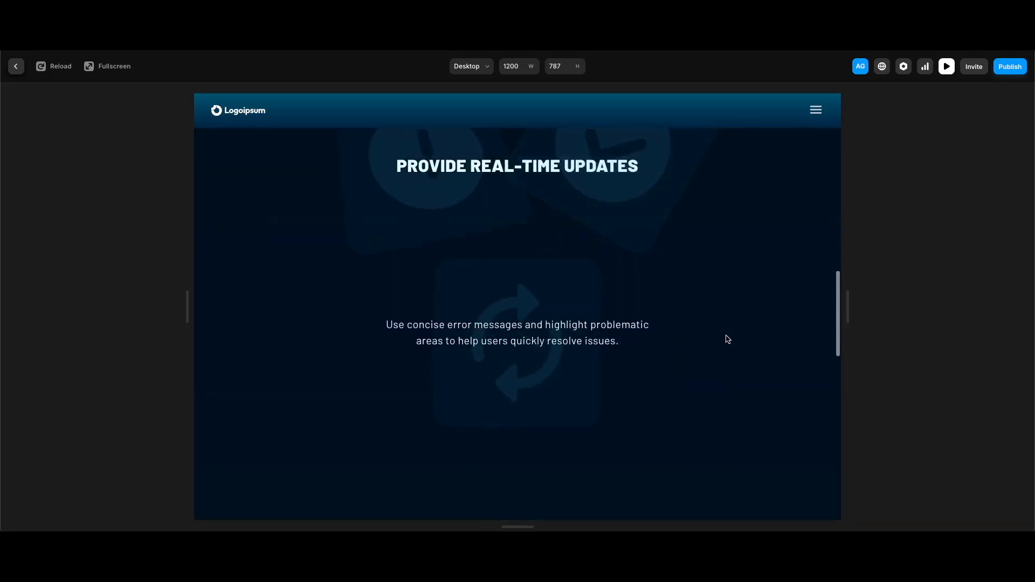
pyautogui.scroll(-5, 727, 338)
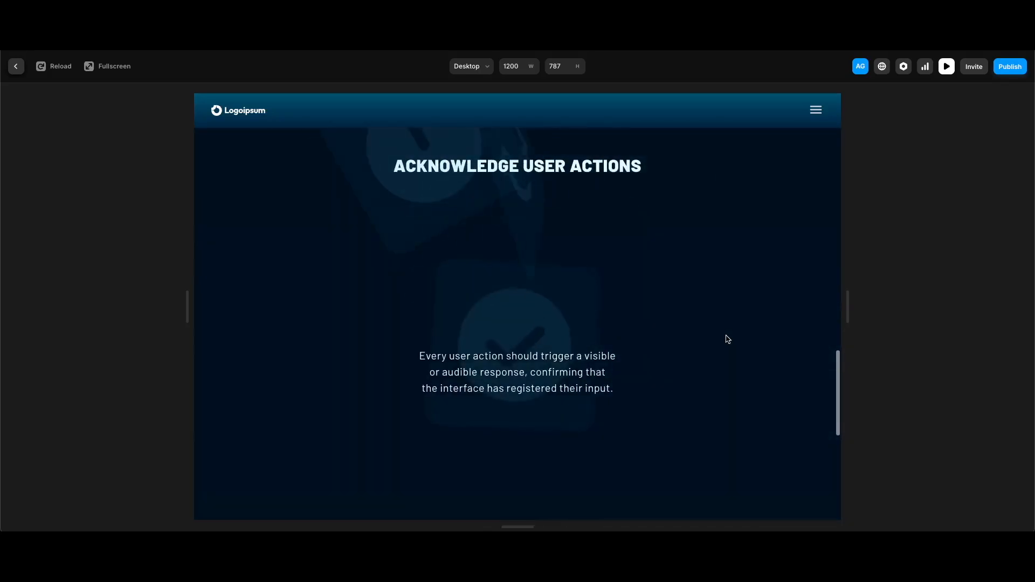
pyautogui.scroll(-5, 727, 338)
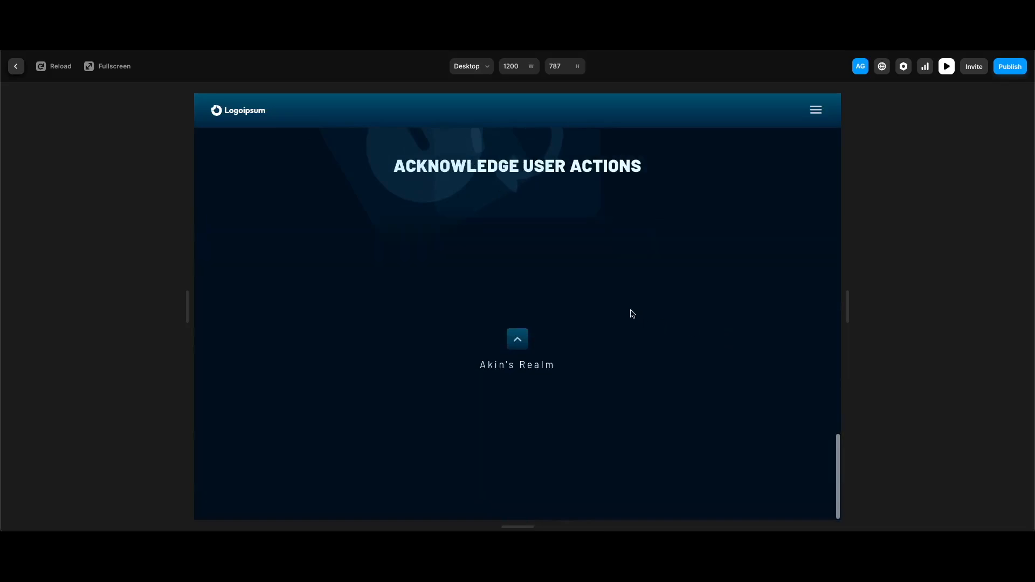
pyautogui.click(516, 340)
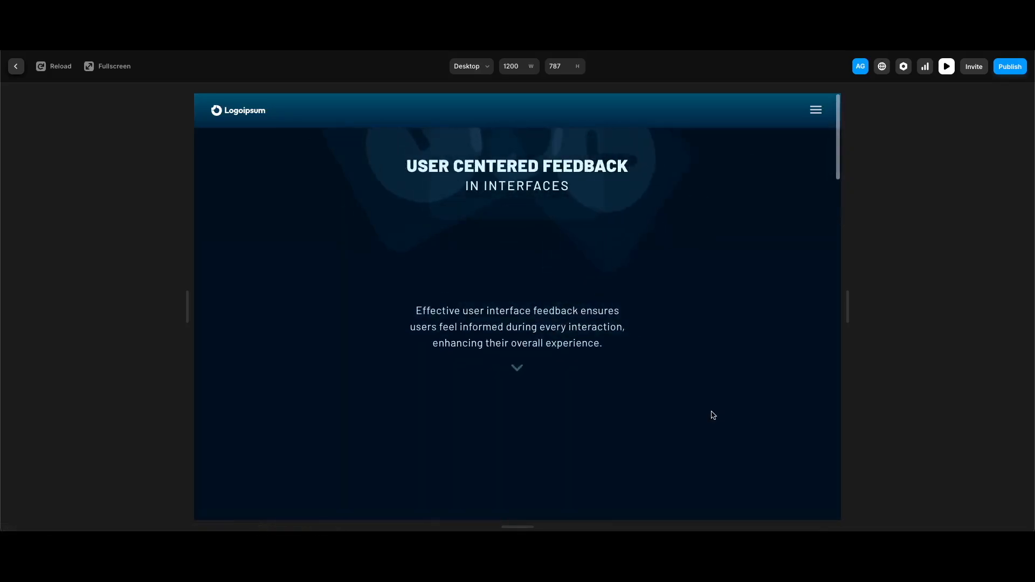
pyautogui.scroll(-5, 713, 414)
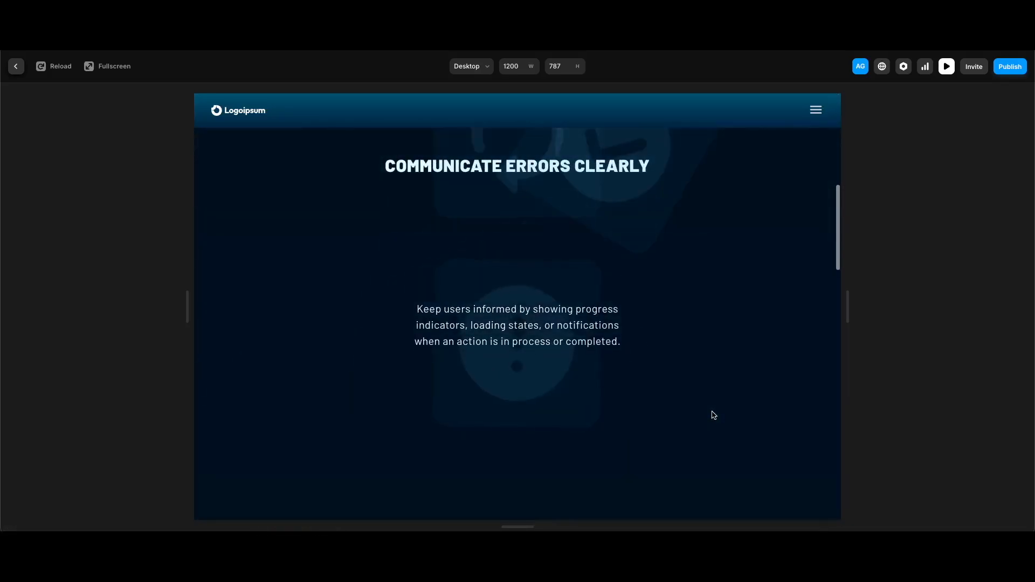
pyautogui.scroll(-5, 714, 414)
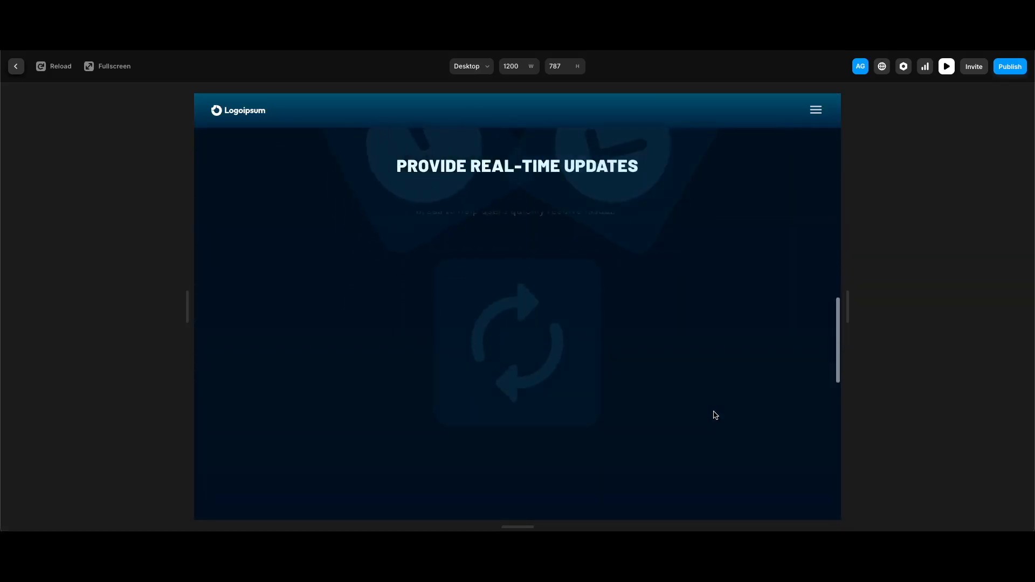
pyautogui.scroll(-5, 715, 415)
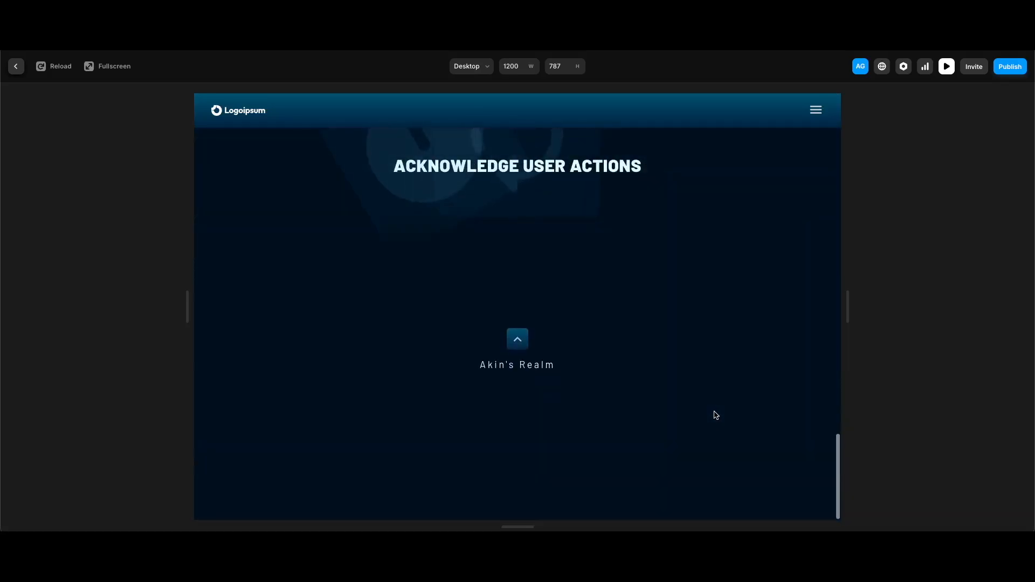